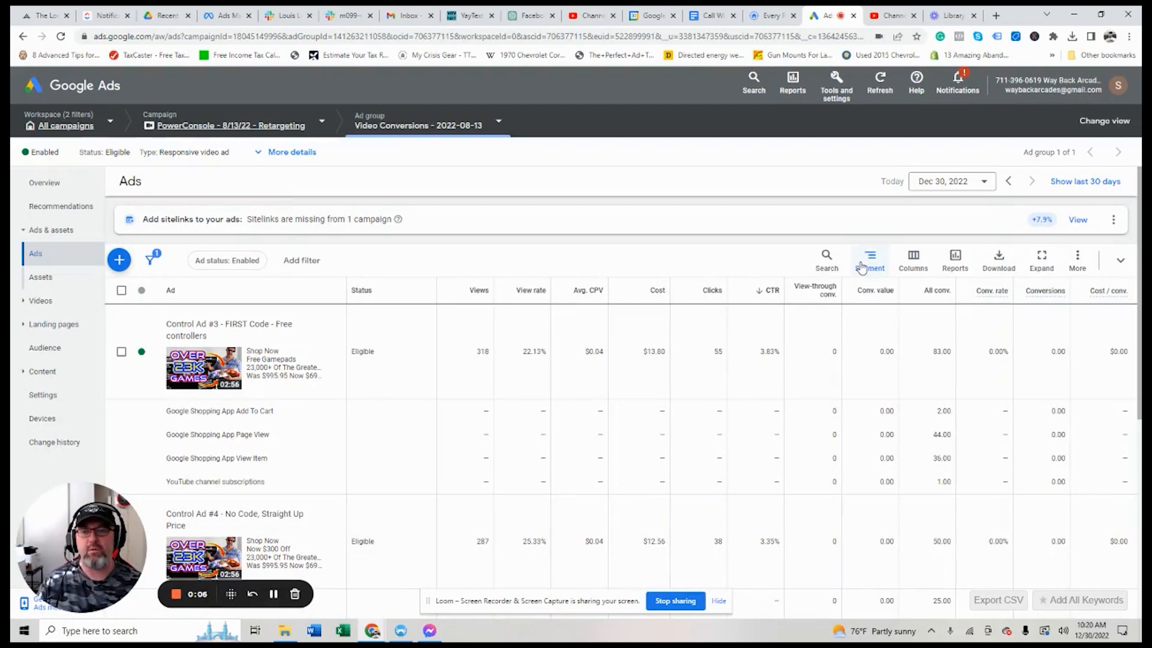
- Chart Conv. value / cost (6.19) as the third overview metric, then move to YouTube Studio
{"action": "left_click", "coordinate": [30, 185]}
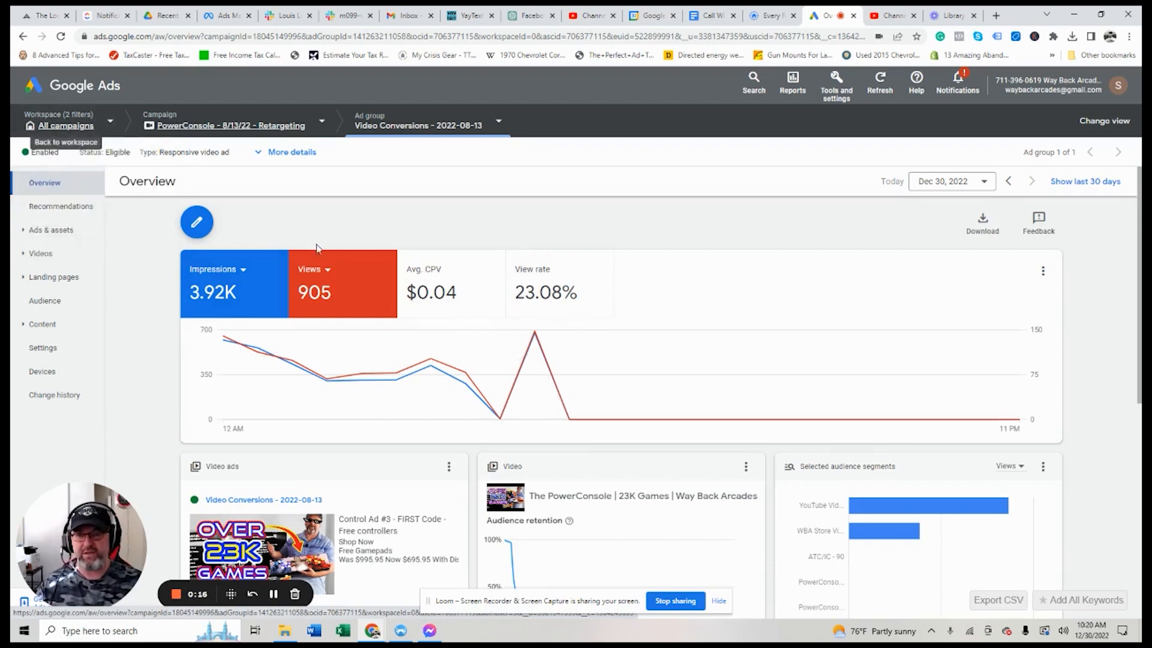
{"action": "left_click", "coordinate": [438, 270]}
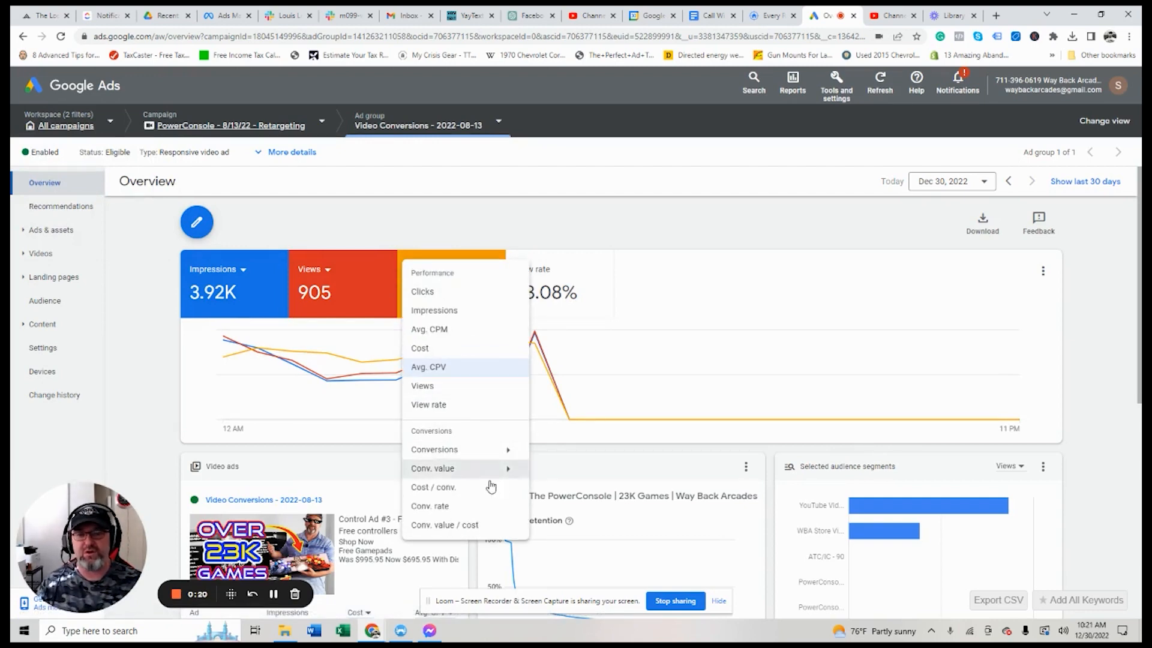
{"action": "left_click", "coordinate": [489, 521]}
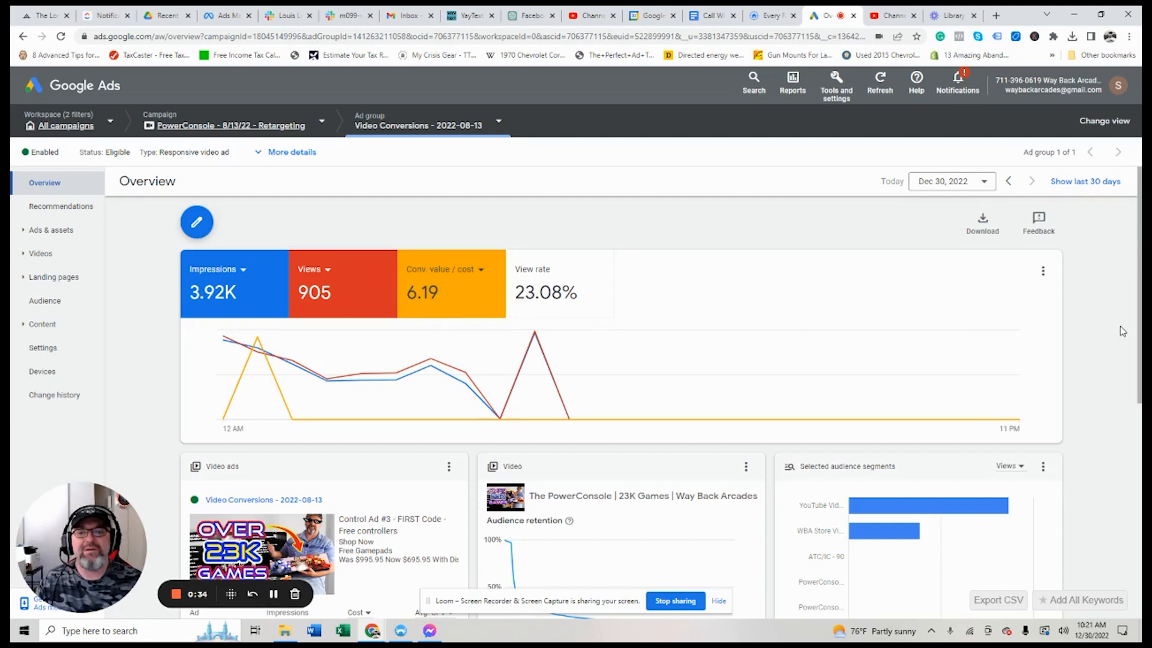
{"action": "scroll", "coordinate": [1121, 324], "scroll_direction": "down", "scroll_amount": 1}
{"action": "scroll", "coordinate": [1120, 325], "scroll_direction": "up", "scroll_amount": 1}
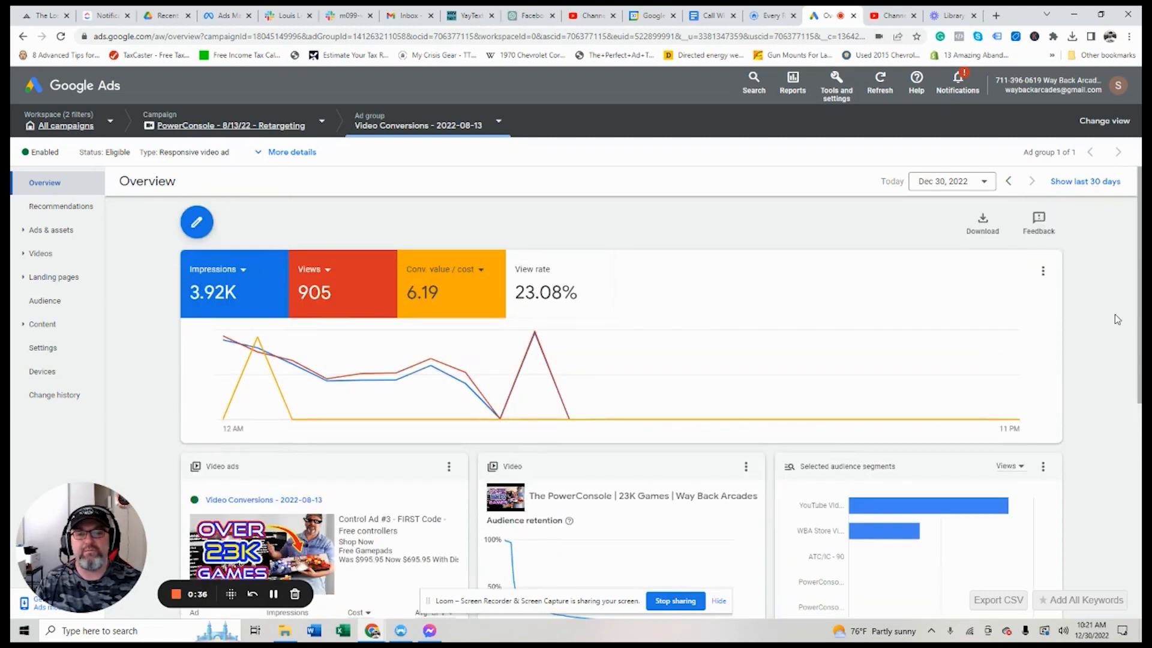
{"action": "left_click", "coordinate": [900, 18]}
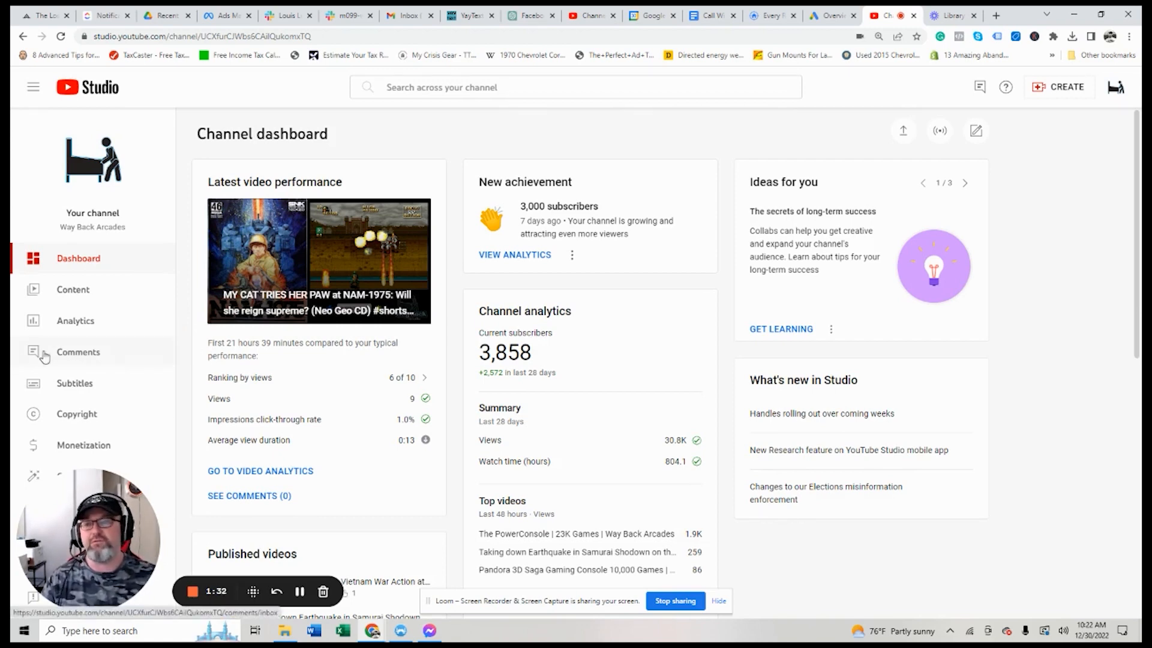
- Show the channel's content list filtered to its live stream replays
{"action": "left_click", "coordinate": [81, 297]}
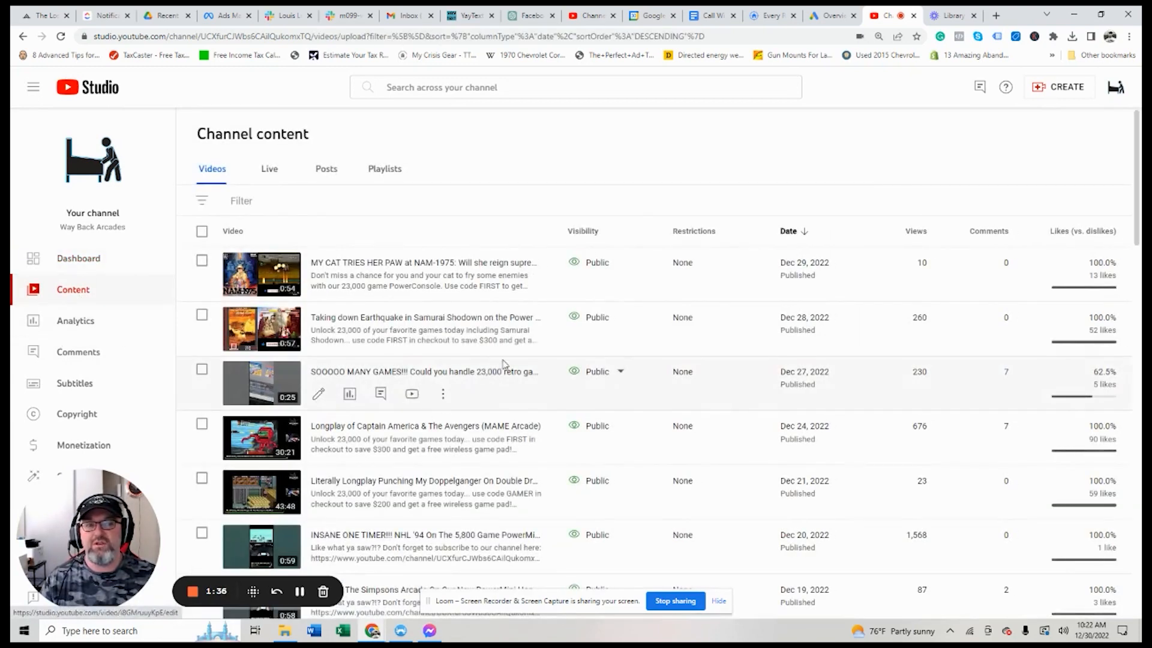
{"action": "mouse_move", "coordinate": [485, 329]}
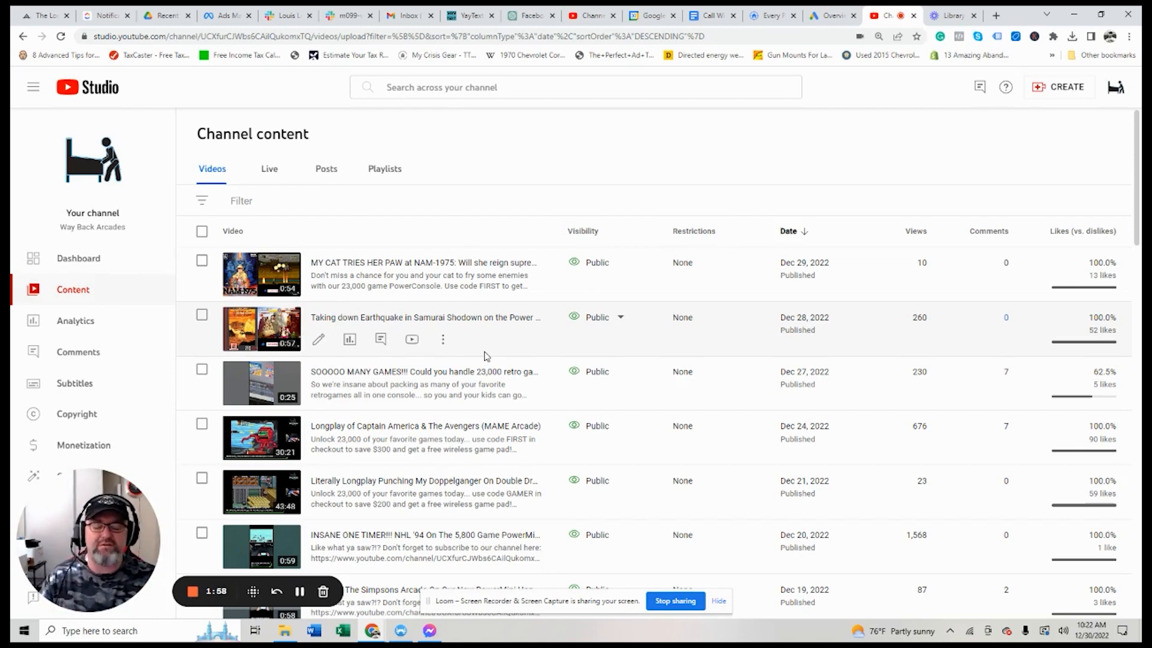
{"action": "left_click", "coordinate": [270, 169]}
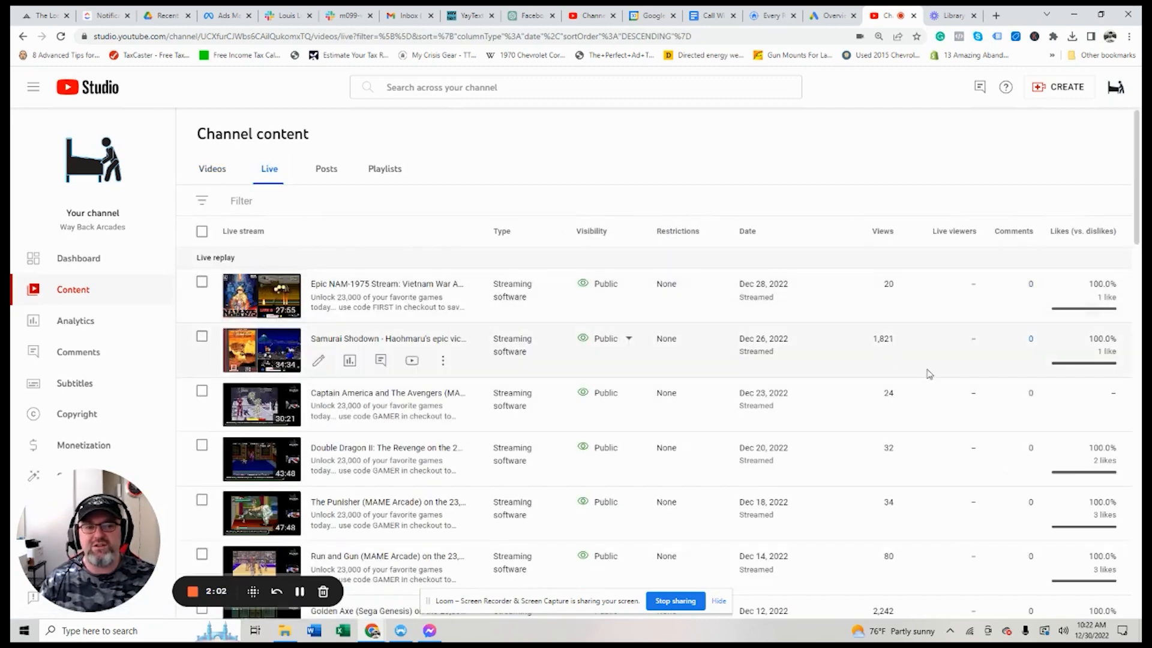
{"action": "scroll", "coordinate": [910, 399], "scroll_direction": "down", "scroll_amount": 1}
{"action": "scroll", "coordinate": [909, 414], "scroll_direction": "down", "scroll_amount": 3}
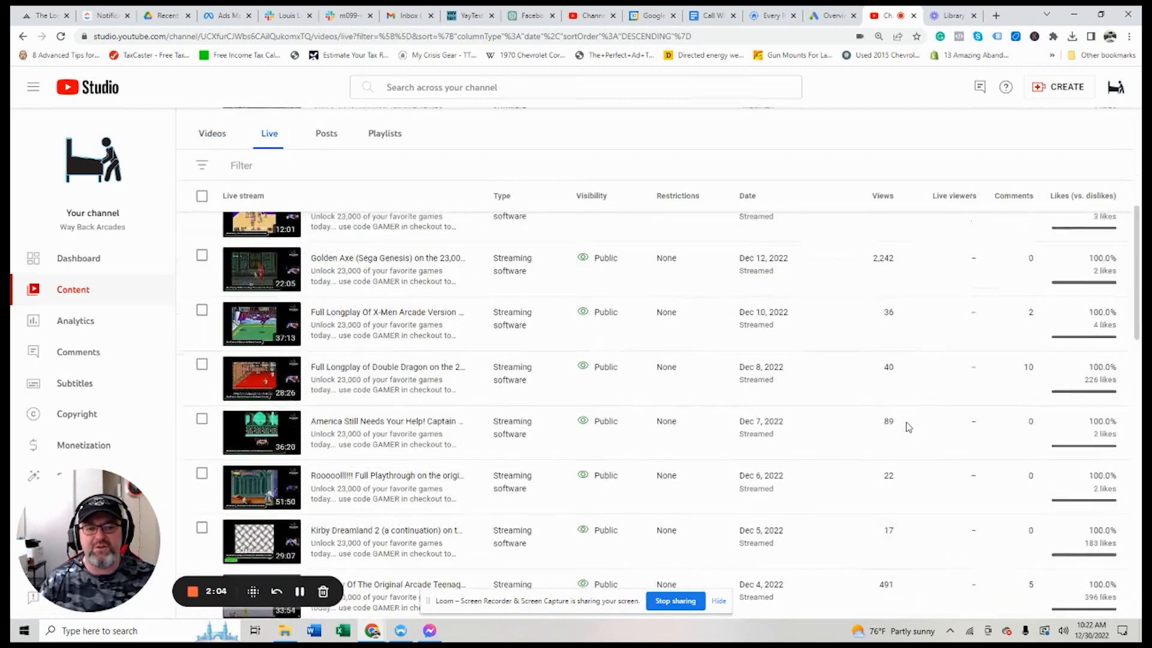
{"action": "scroll", "coordinate": [907, 427], "scroll_direction": "down", "scroll_amount": 1}
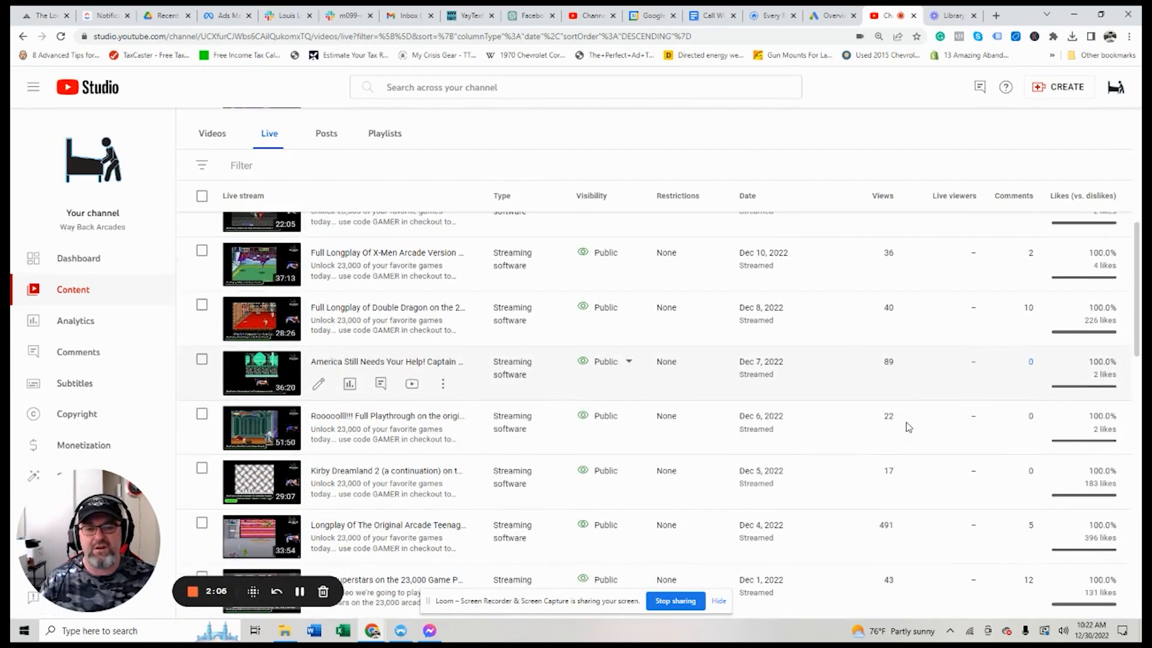
{"action": "scroll", "coordinate": [907, 426], "scroll_direction": "down", "scroll_amount": 2}
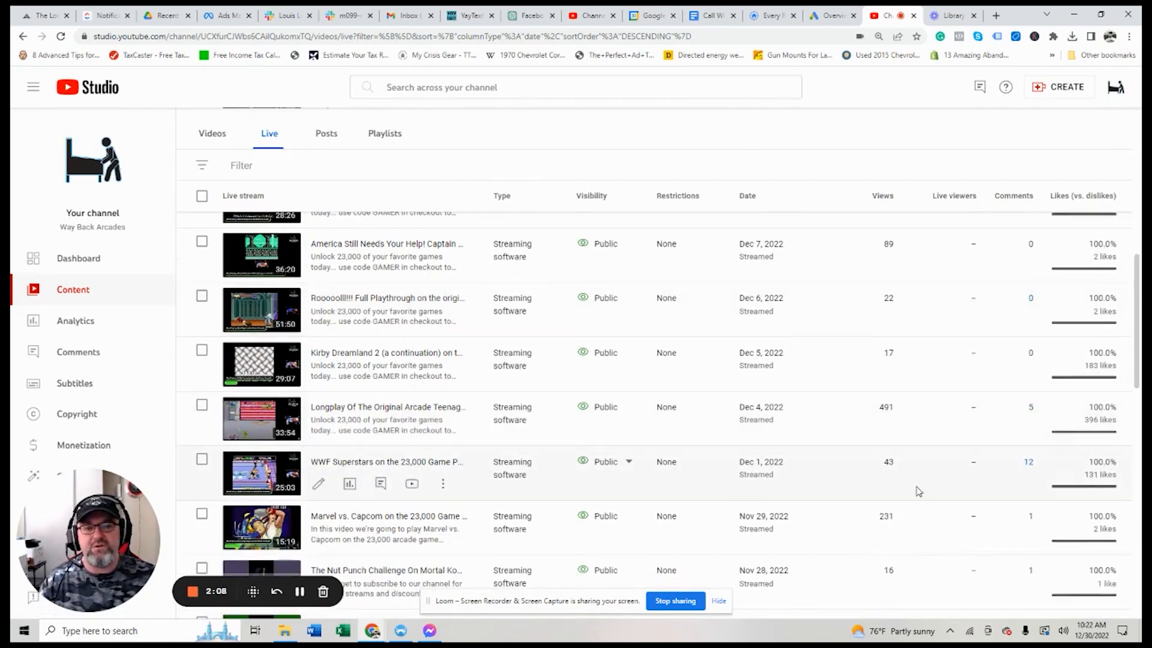
{"action": "scroll", "coordinate": [921, 494], "scroll_direction": "up", "scroll_amount": 3}
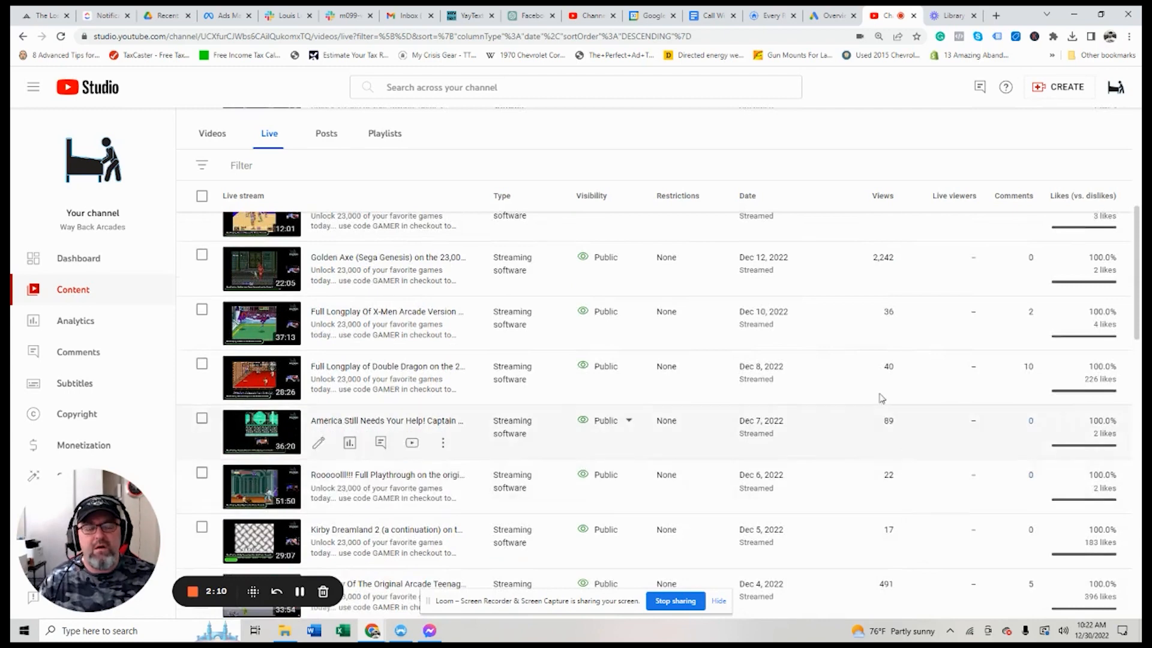
{"action": "scroll", "coordinate": [882, 414], "scroll_direction": "up", "scroll_amount": 4}
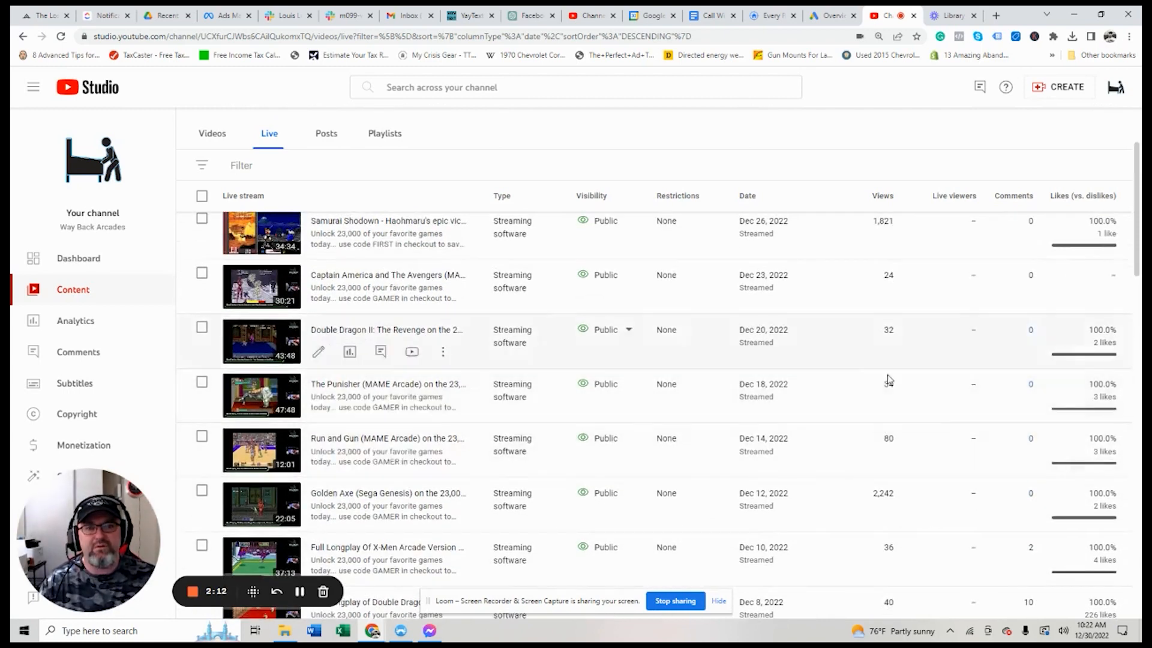
{"action": "scroll", "coordinate": [889, 383], "scroll_direction": "up", "scroll_amount": 2}
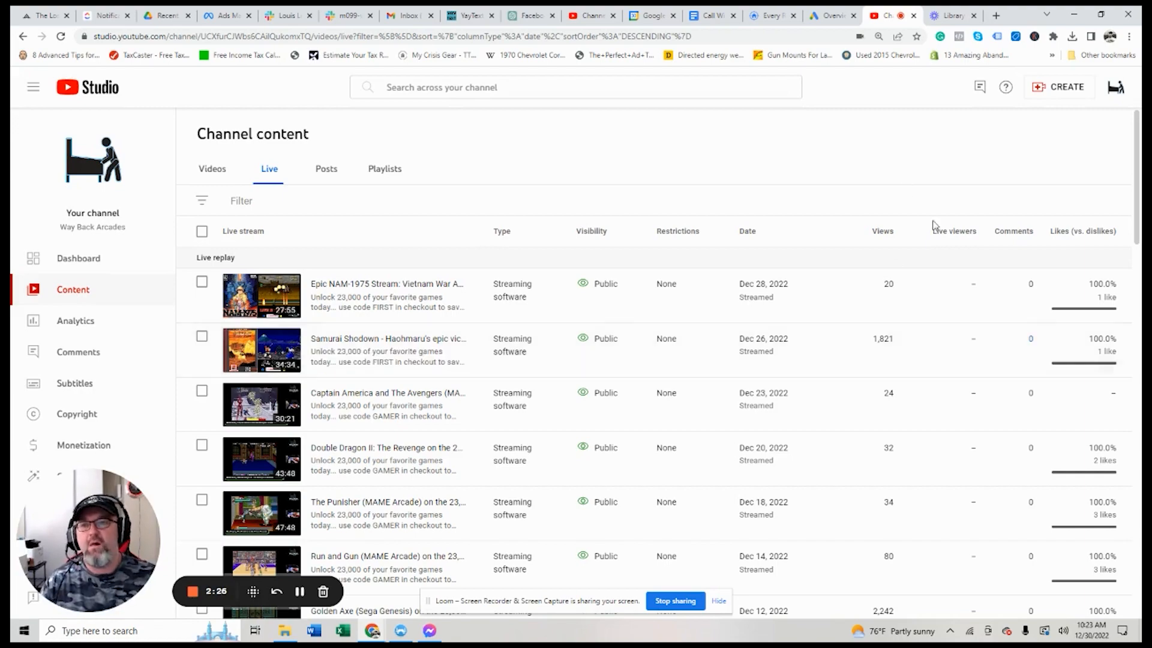
- Back on the Videos list, keep 30 rows per page and load the next page of older videos
{"action": "left_click", "coordinate": [213, 171]}
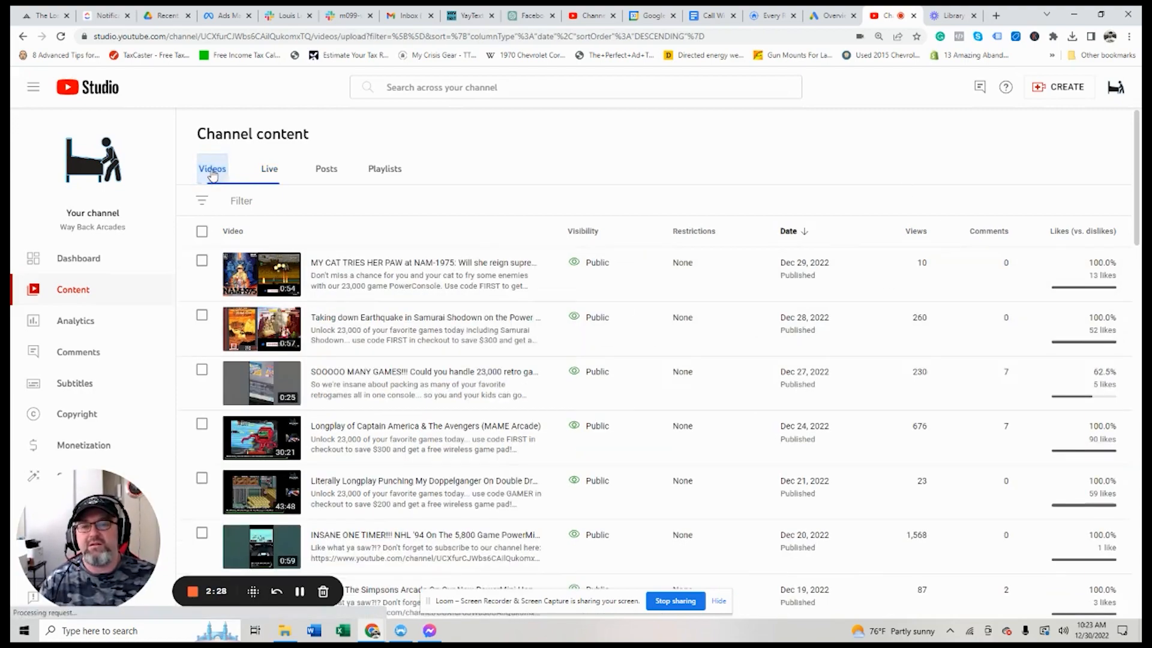
{"action": "scroll", "coordinate": [595, 389], "scroll_direction": "down", "scroll_amount": 3}
{"action": "scroll", "coordinate": [595, 388], "scroll_direction": "down", "scroll_amount": 5}
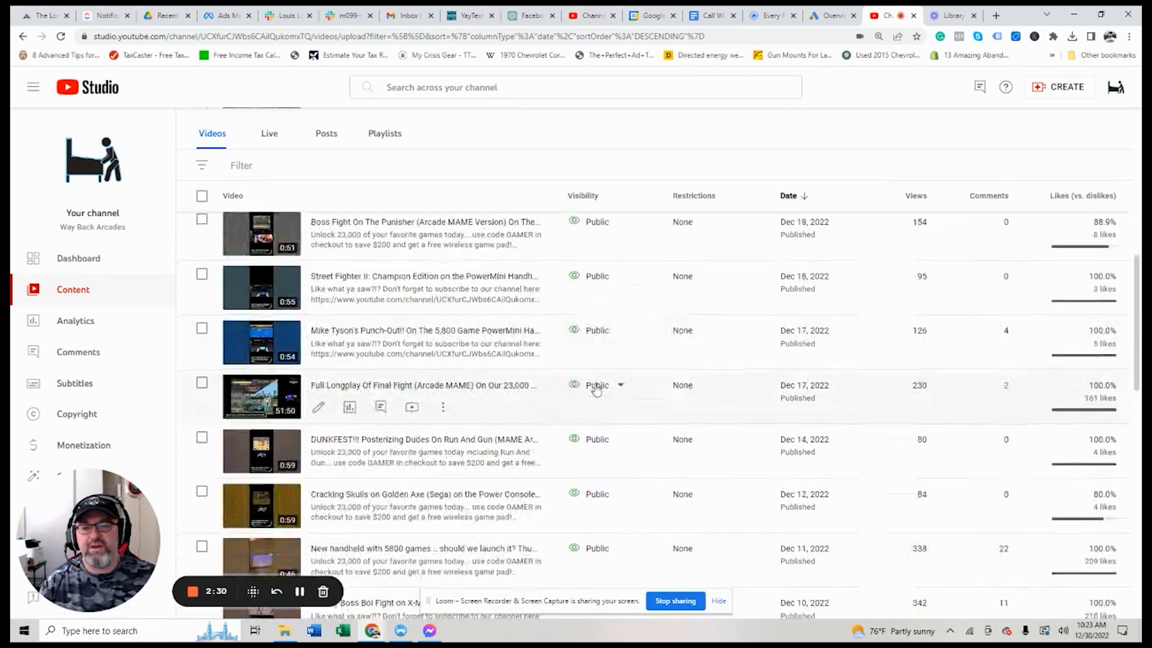
{"action": "scroll", "coordinate": [595, 389], "scroll_direction": "down", "scroll_amount": 5}
{"action": "scroll", "coordinate": [595, 389], "scroll_direction": "down", "scroll_amount": 5}
{"action": "scroll", "coordinate": [595, 389], "scroll_direction": "down", "scroll_amount": 1}
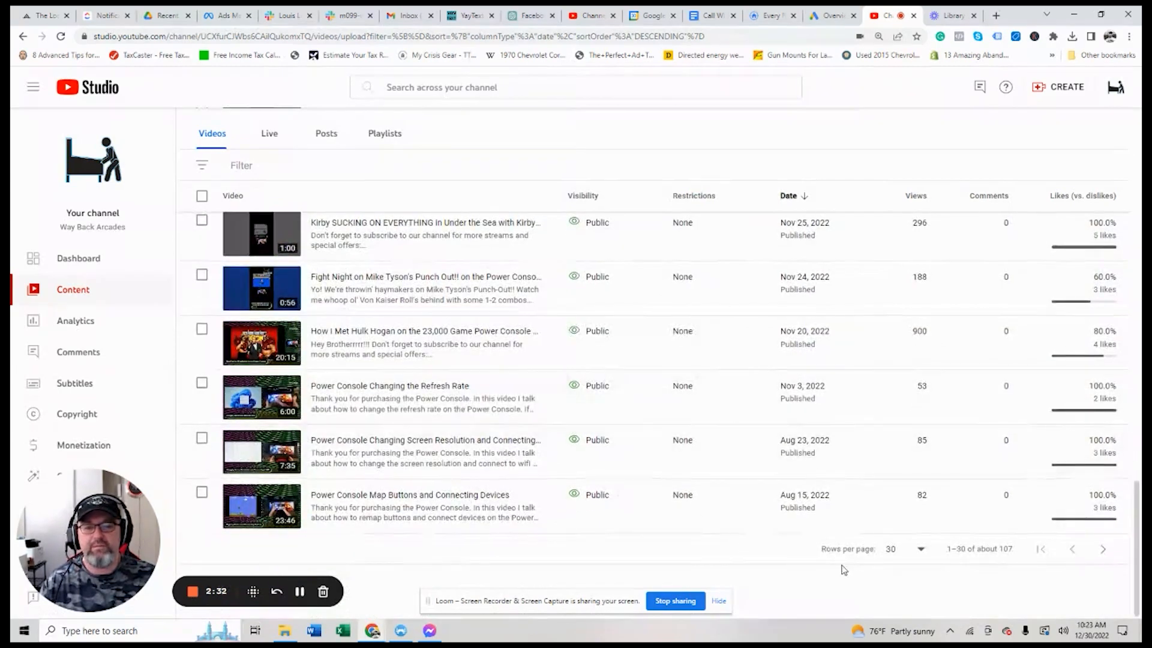
{"action": "left_click", "coordinate": [904, 548]}
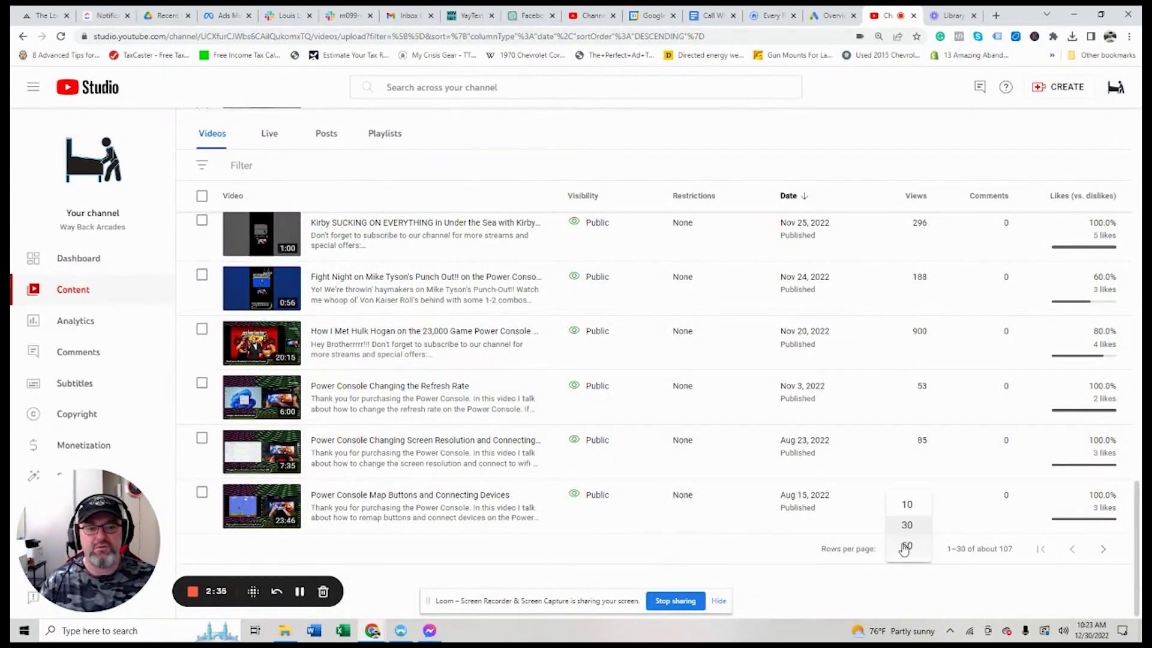
{"action": "left_click", "coordinate": [1102, 551]}
{"action": "left_click", "coordinate": [1103, 552]}
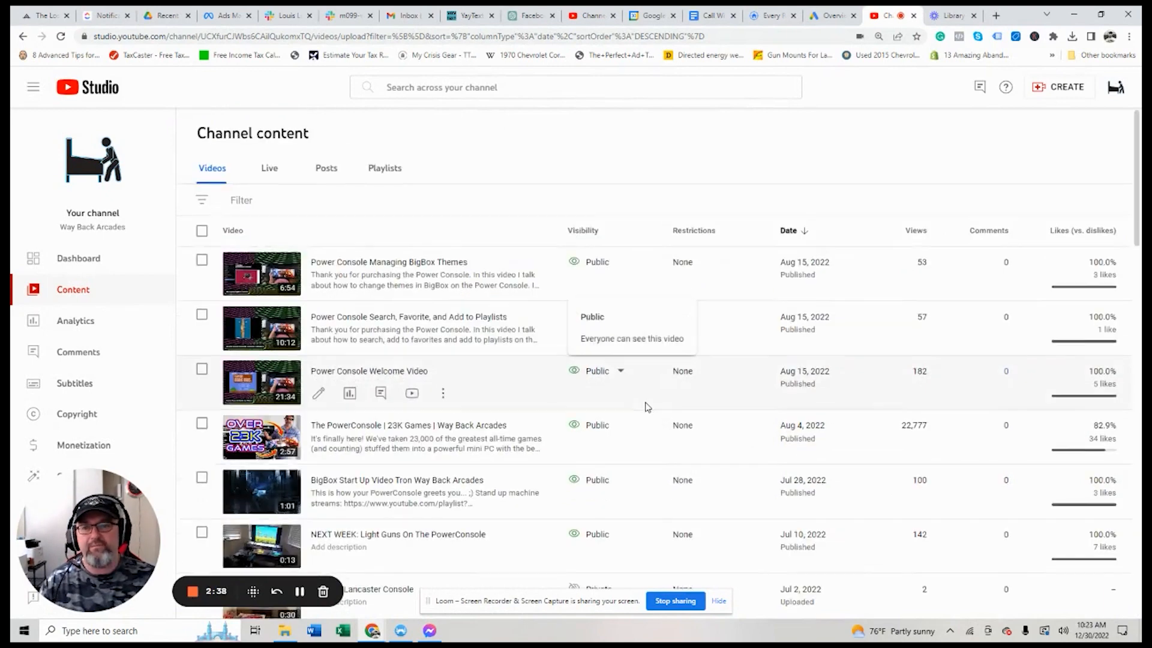
{"action": "scroll", "coordinate": [576, 333], "scroll_direction": "down", "scroll_amount": 1}
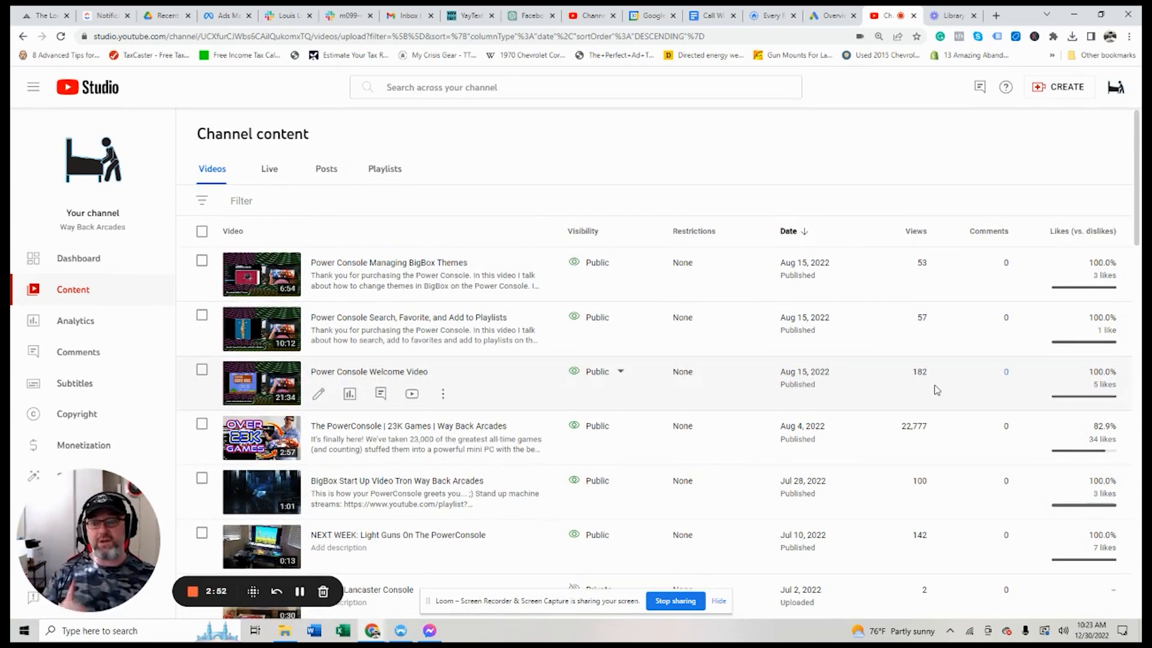
- Return to Google Ads and reach the Audience manager from Tools and settings
{"action": "left_click", "coordinate": [819, 17]}
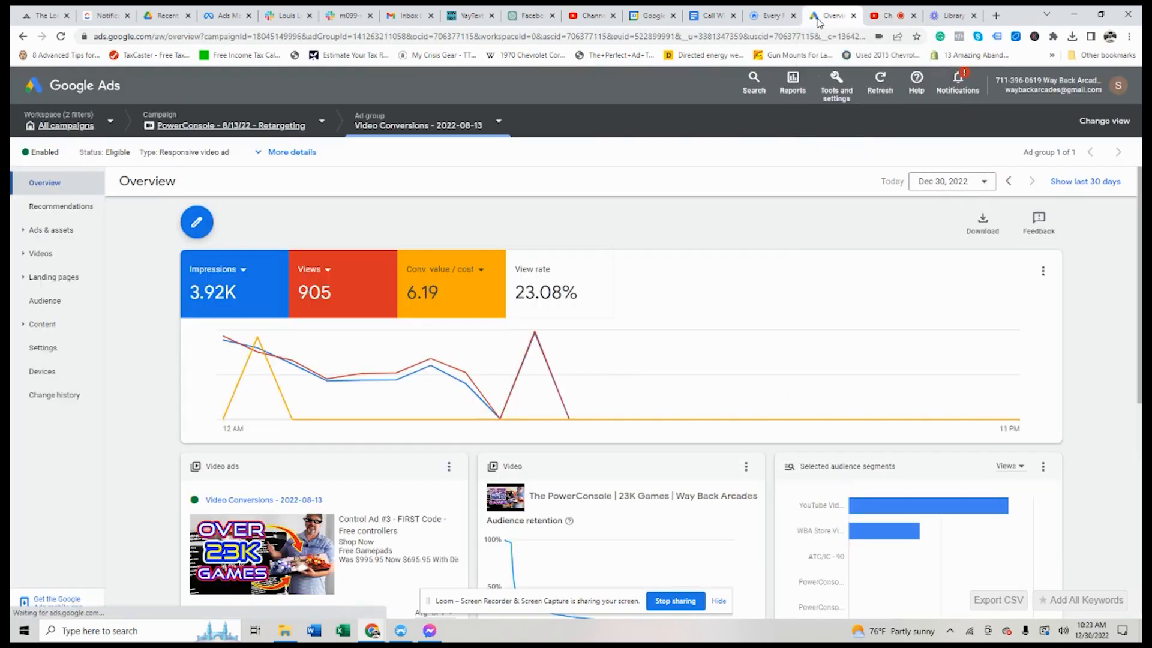
{"action": "left_click", "coordinate": [837, 91]}
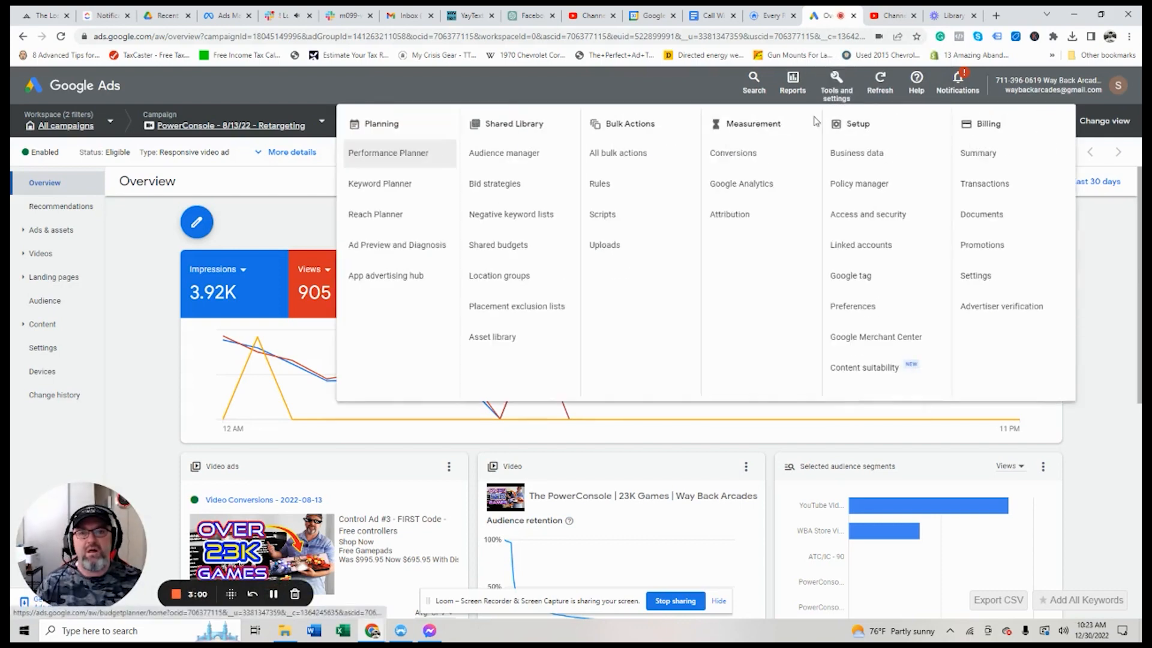
{"action": "left_click", "coordinate": [516, 152]}
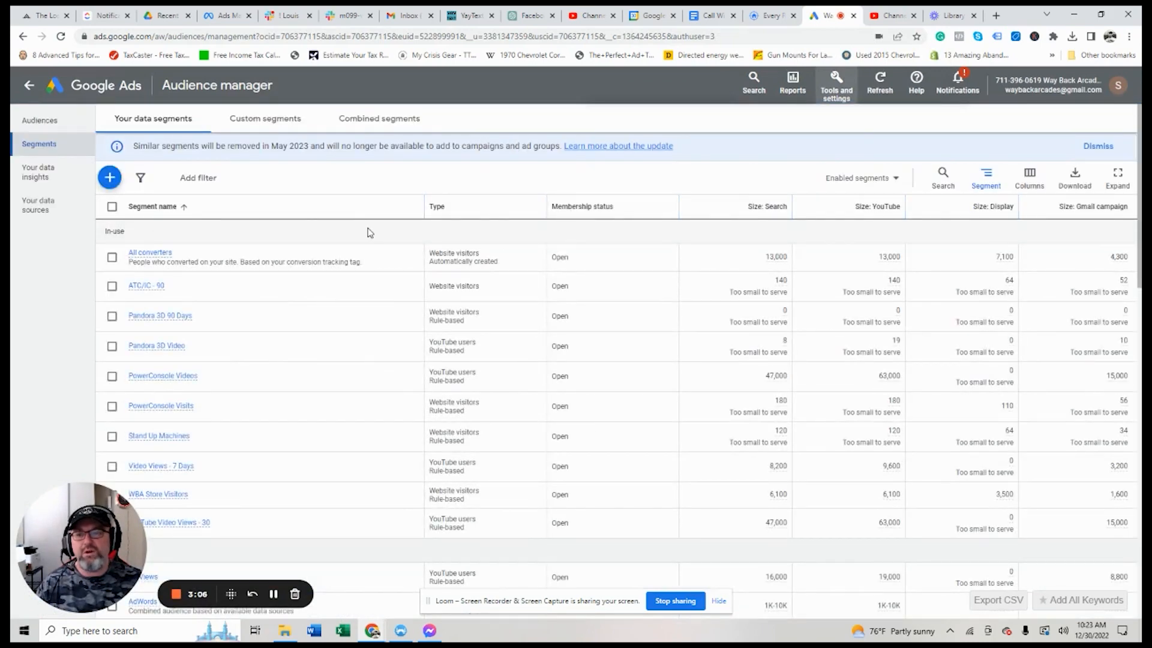
{"action": "scroll", "coordinate": [421, 411], "scroll_direction": "down", "scroll_amount": 5}
{"action": "scroll", "coordinate": [422, 411], "scroll_direction": "down", "scroll_amount": 5}
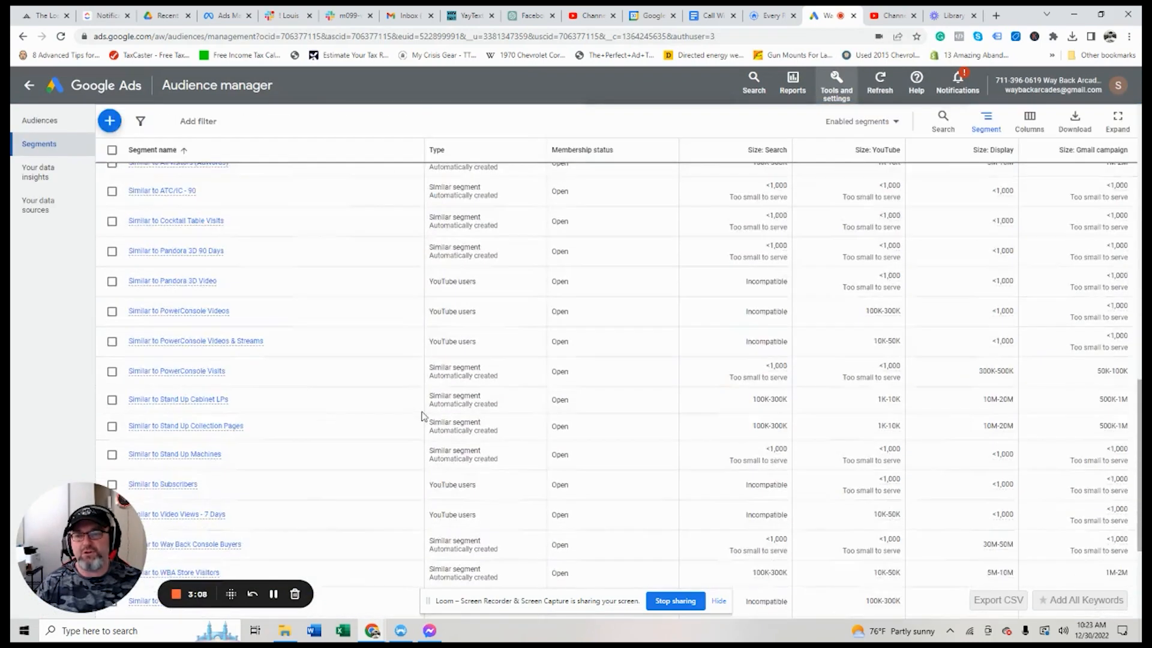
{"action": "scroll", "coordinate": [421, 410], "scroll_direction": "down", "scroll_amount": 5}
{"action": "scroll", "coordinate": [418, 409], "scroll_direction": "up", "scroll_amount": 8}
{"action": "scroll", "coordinate": [419, 409], "scroll_direction": "up", "scroll_amount": 5}
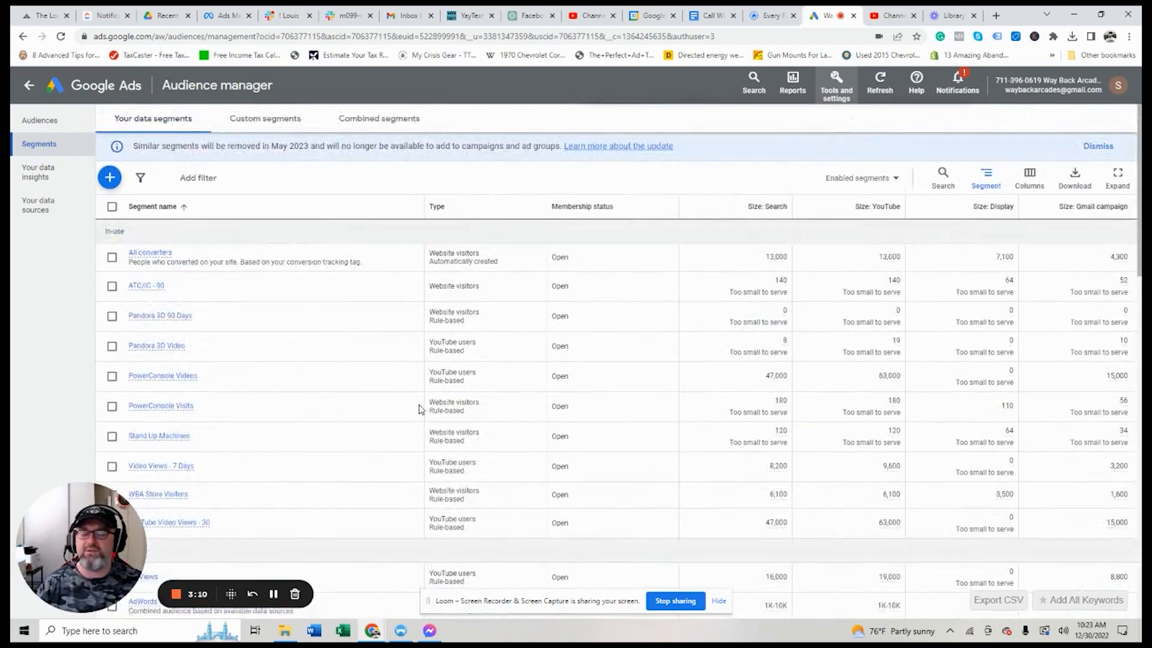
- Begin a new YouTube users audience segment and focus its name field
{"action": "left_click", "coordinate": [110, 178]}
{"action": "mouse_move", "coordinate": [160, 254]}
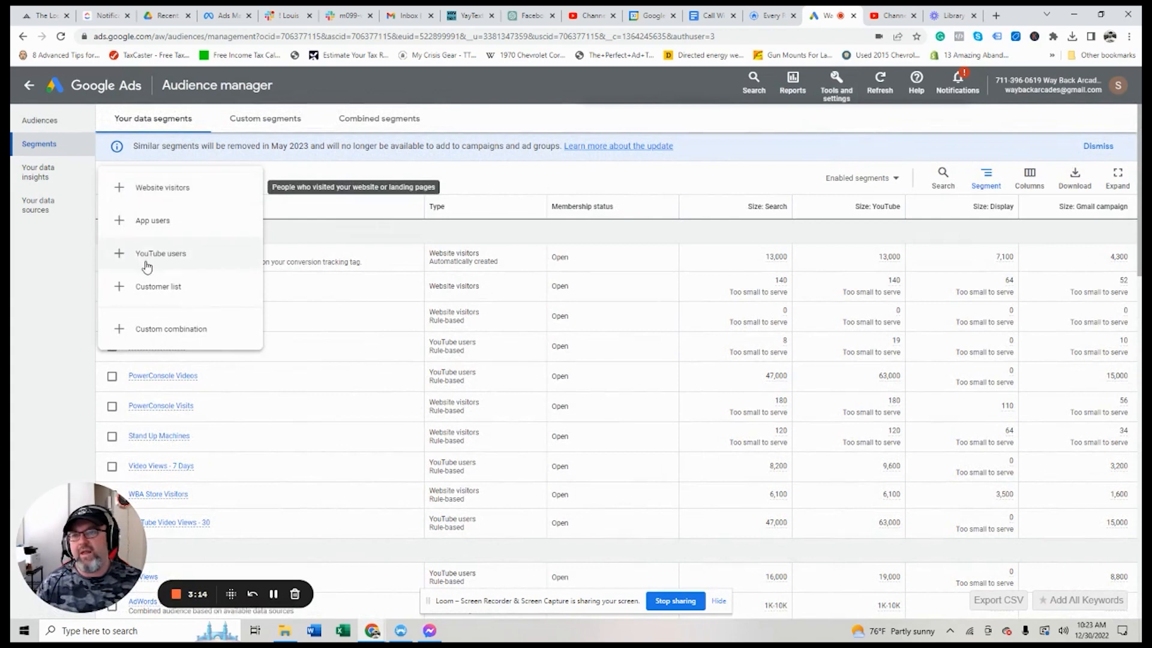
{"action": "left_click", "coordinate": [150, 258]}
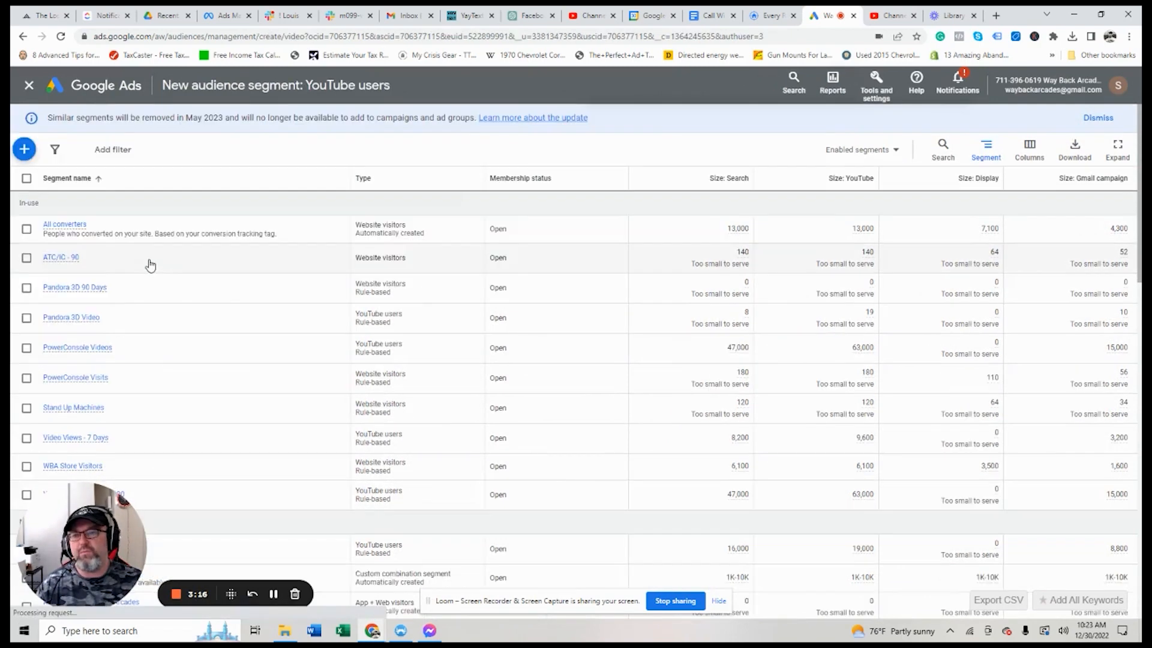
{"action": "left_click", "coordinate": [455, 163]}
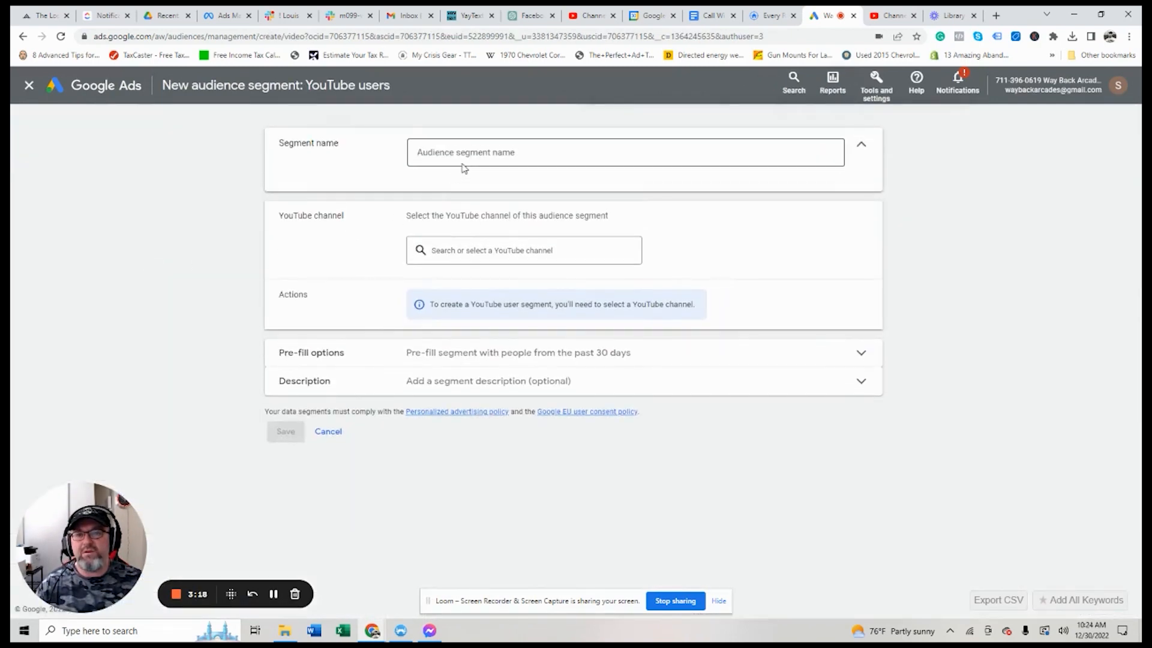
{"action": "type", "text": "T"}
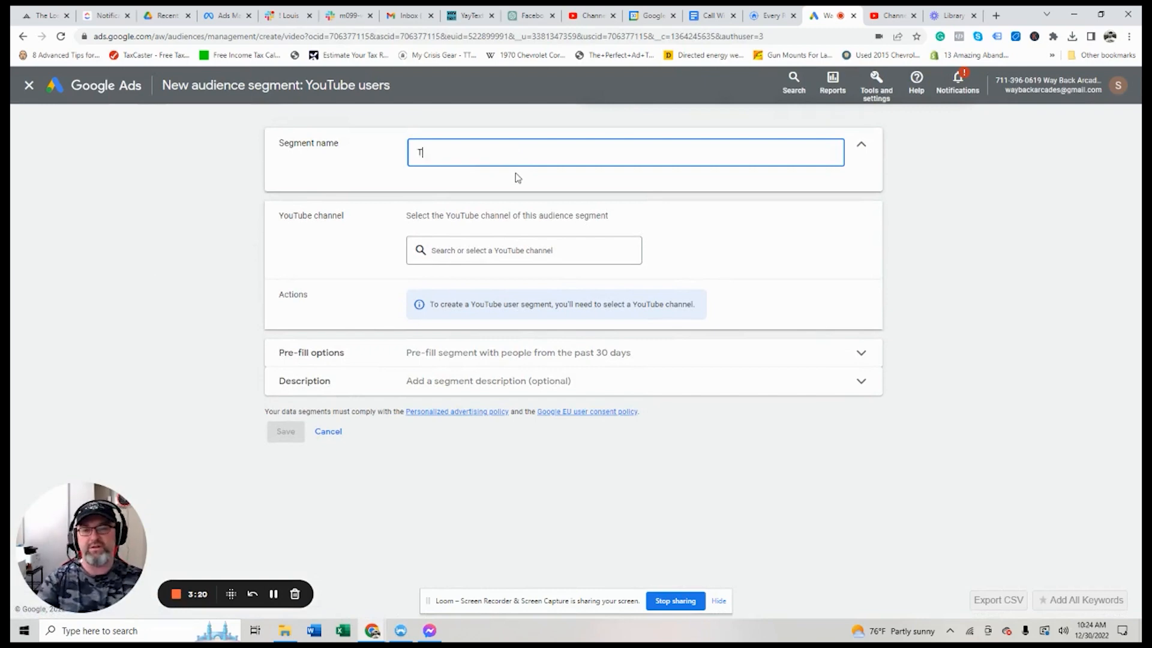
{"action": "type", "text": "est - You"}
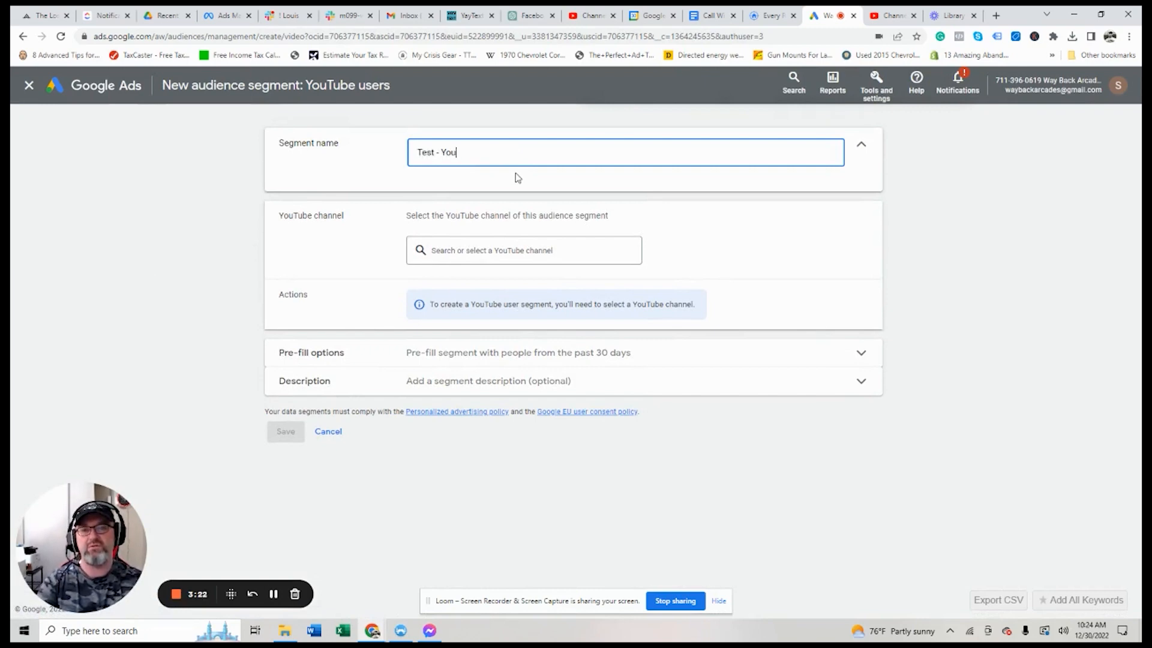
{"action": "type", "text": "Tube Video V"}
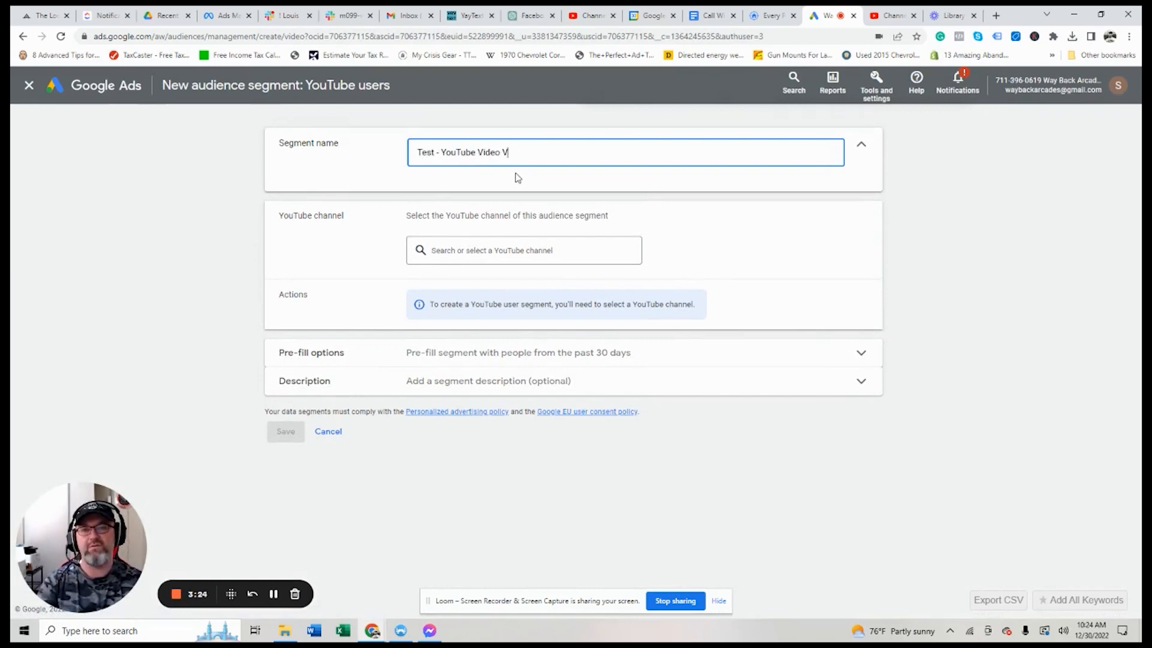
{"action": "type", "text": "iewers"}
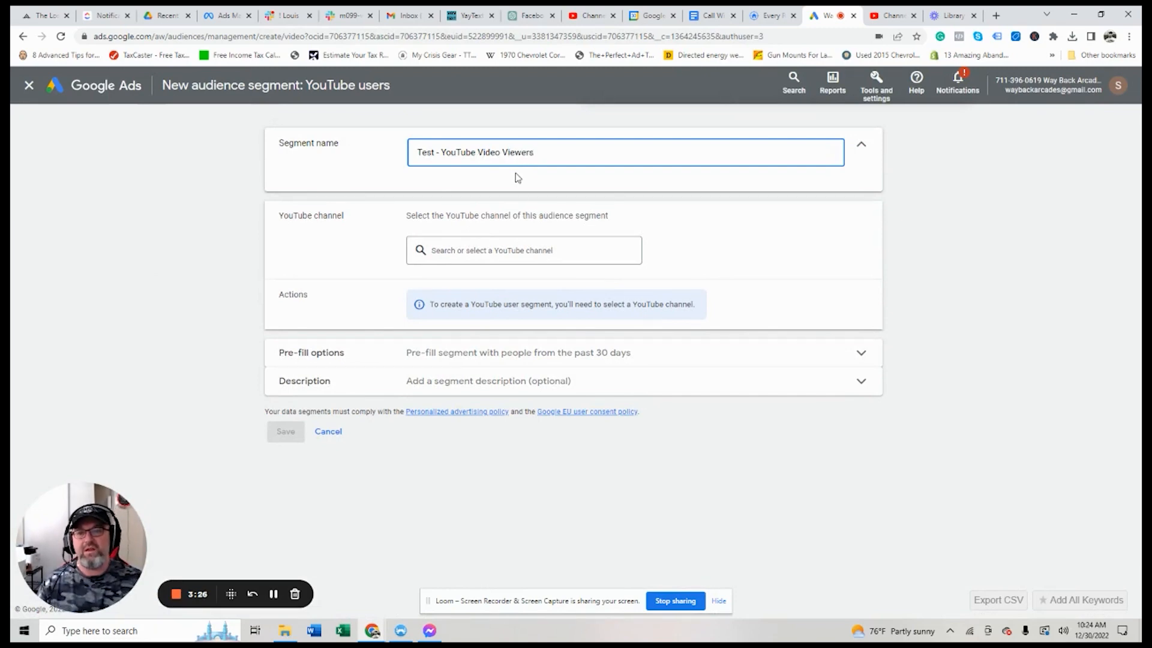
- Link the 'Test - YouTube Video Viewers' segment to the Way Back Arcades channel
{"action": "left_click", "coordinate": [500, 256]}
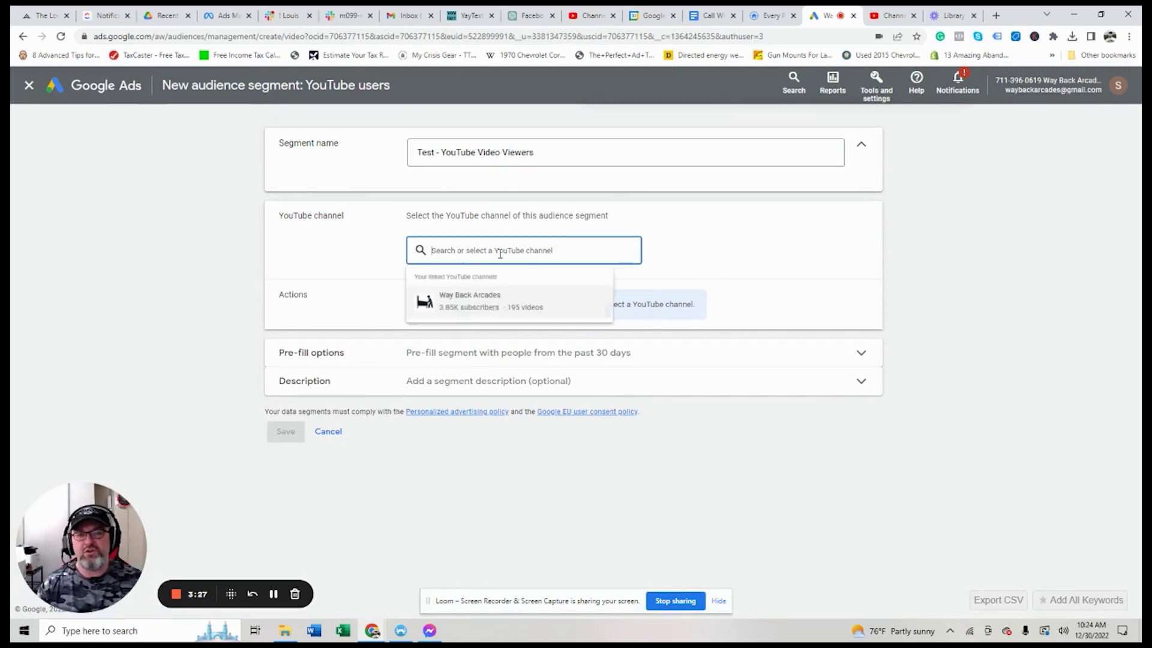
{"action": "left_click", "coordinate": [514, 314]}
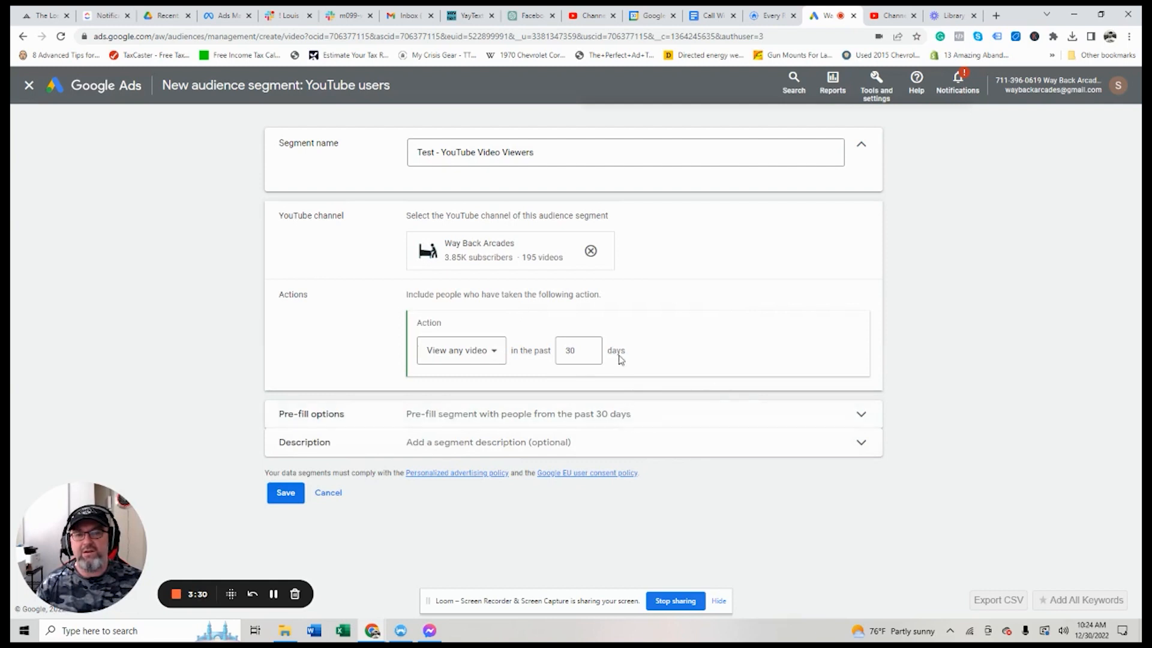
{"action": "left_click", "coordinate": [494, 360]}
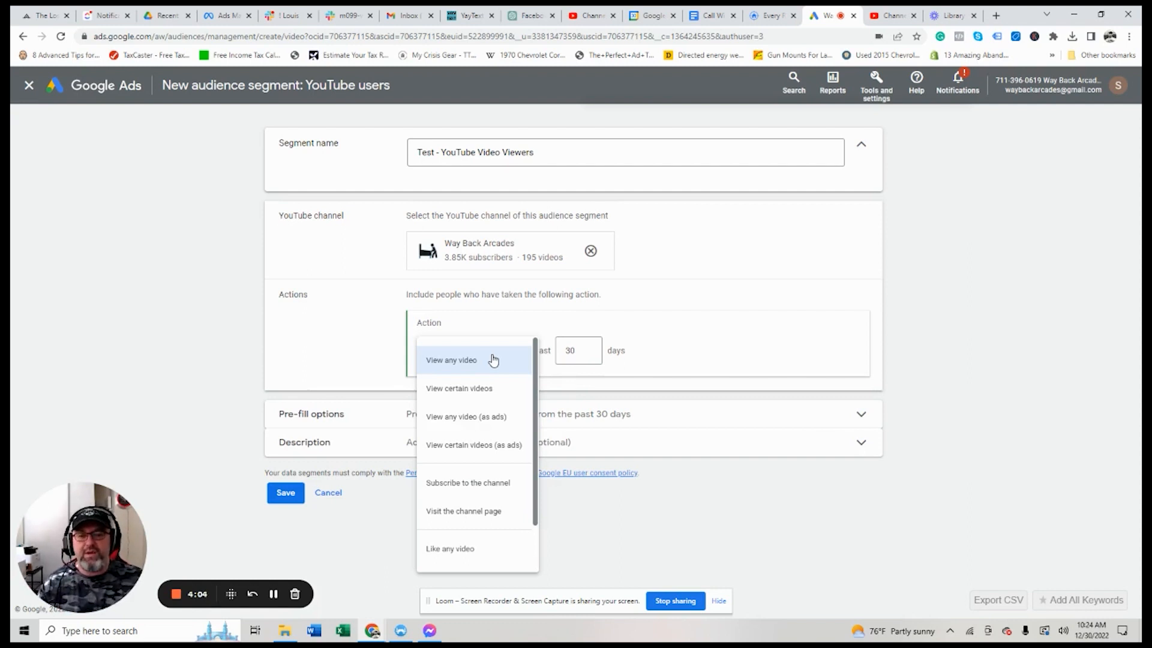
- Target viewers of the Marvel vs. Capcom and Double Dragon Machine Gun Man videos
{"action": "left_click", "coordinate": [485, 388]}
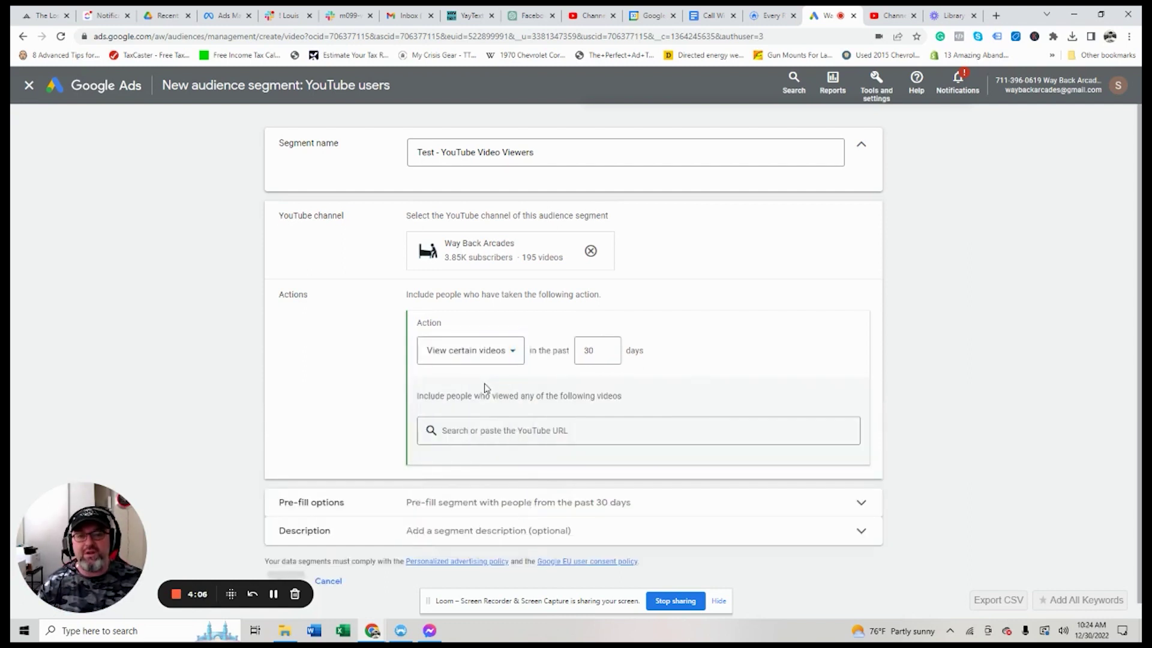
{"action": "left_click", "coordinate": [511, 429]}
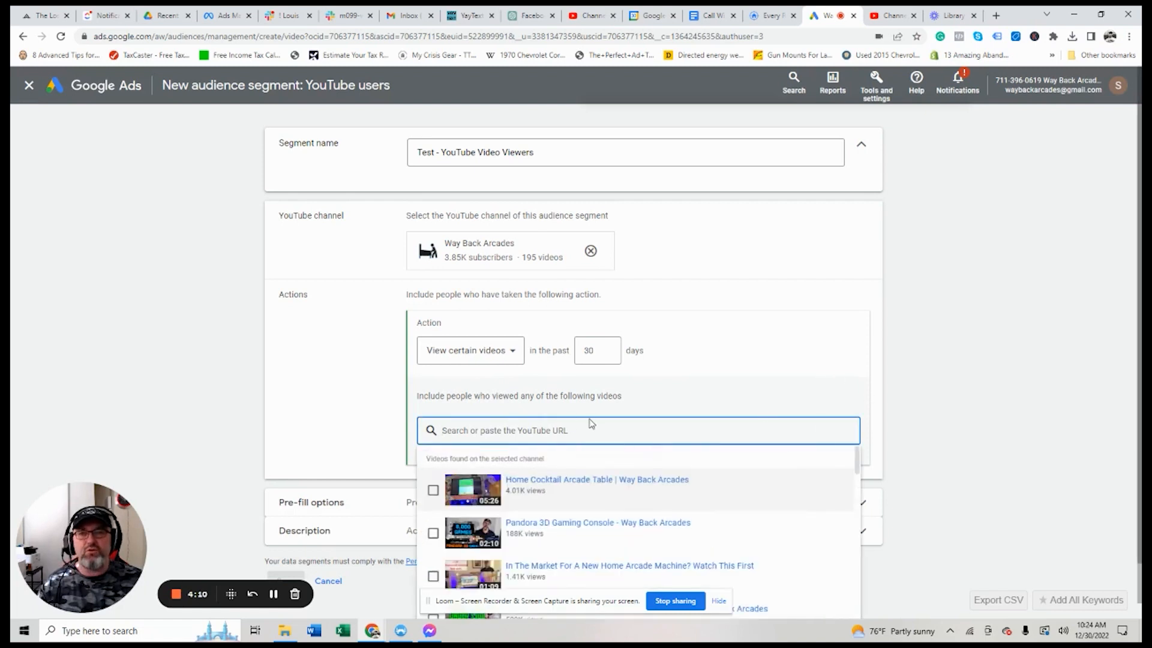
{"action": "scroll", "coordinate": [820, 394], "scroll_direction": "down", "scroll_amount": 1}
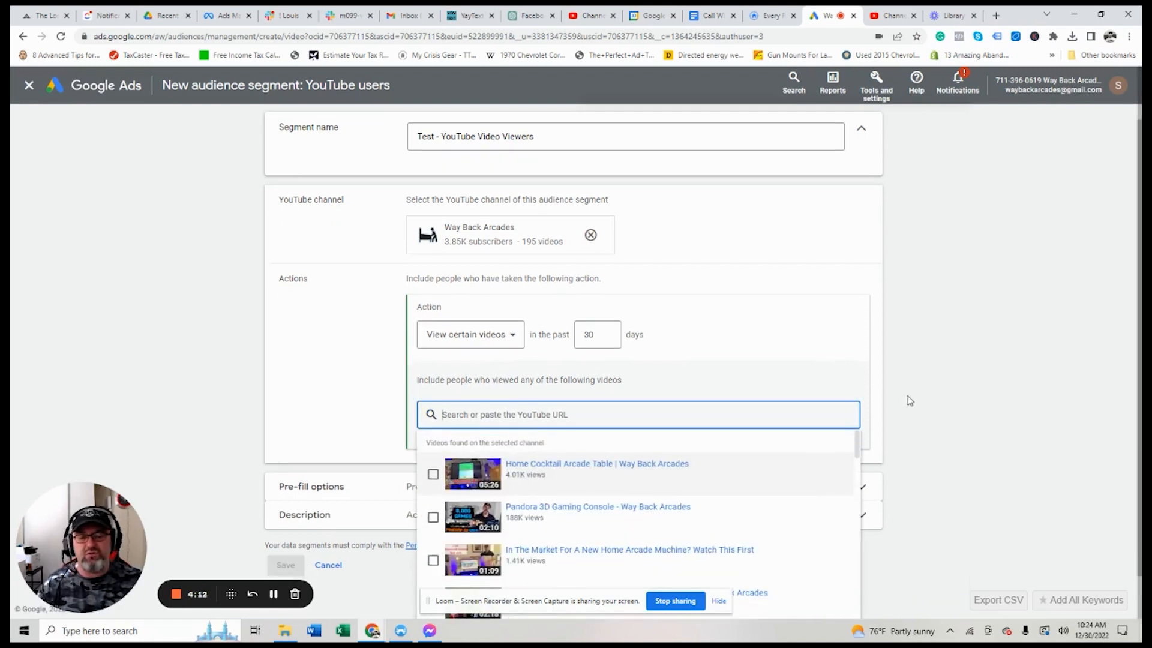
{"action": "scroll", "coordinate": [663, 489], "scroll_direction": "down", "scroll_amount": 1}
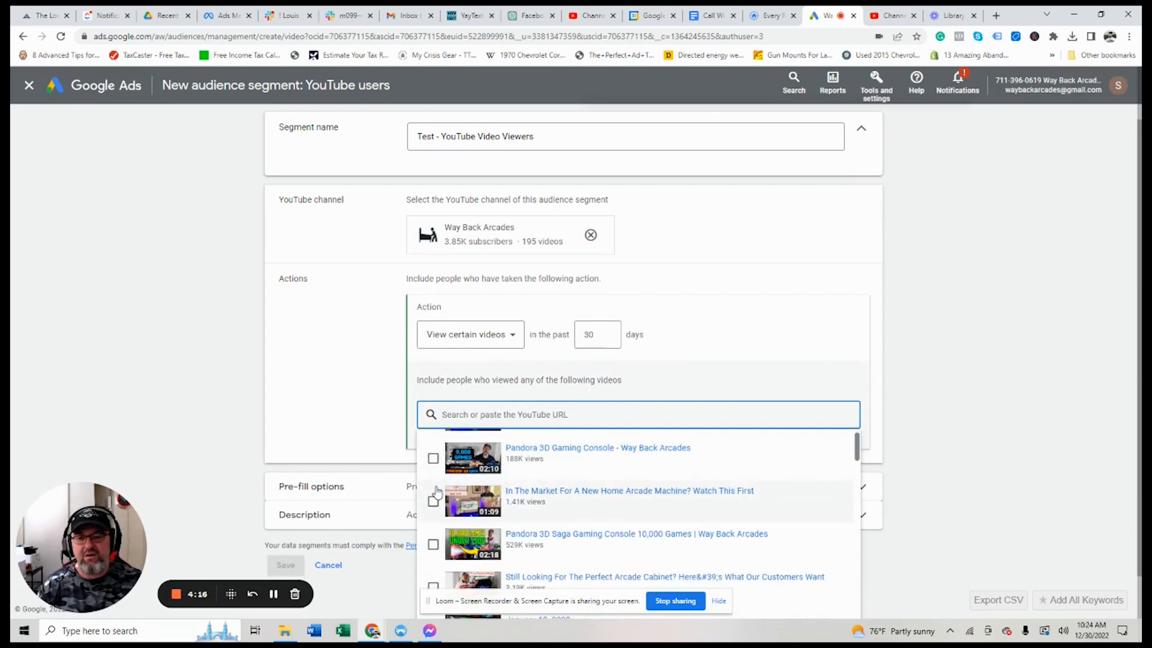
{"action": "scroll", "coordinate": [435, 492], "scroll_direction": "down", "scroll_amount": 1}
{"action": "scroll", "coordinate": [437, 491], "scroll_direction": "down", "scroll_amount": 1}
{"action": "scroll", "coordinate": [437, 494], "scroll_direction": "down", "scroll_amount": 2}
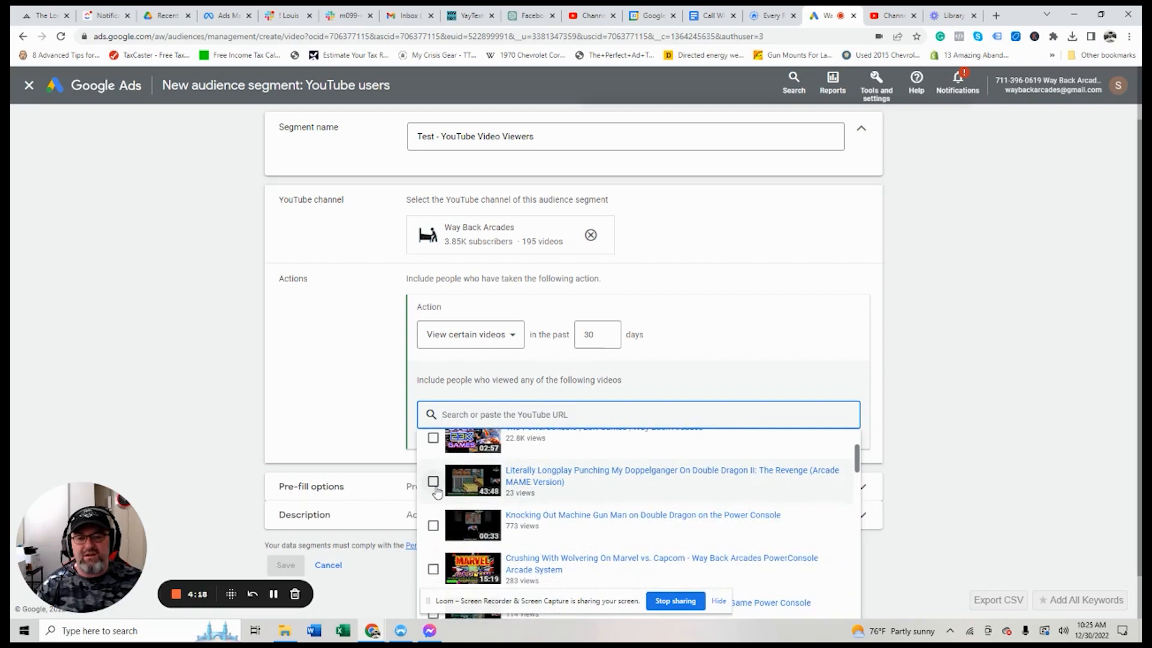
{"action": "scroll", "coordinate": [436, 492], "scroll_direction": "down", "scroll_amount": 1}
{"action": "left_click", "coordinate": [433, 510]}
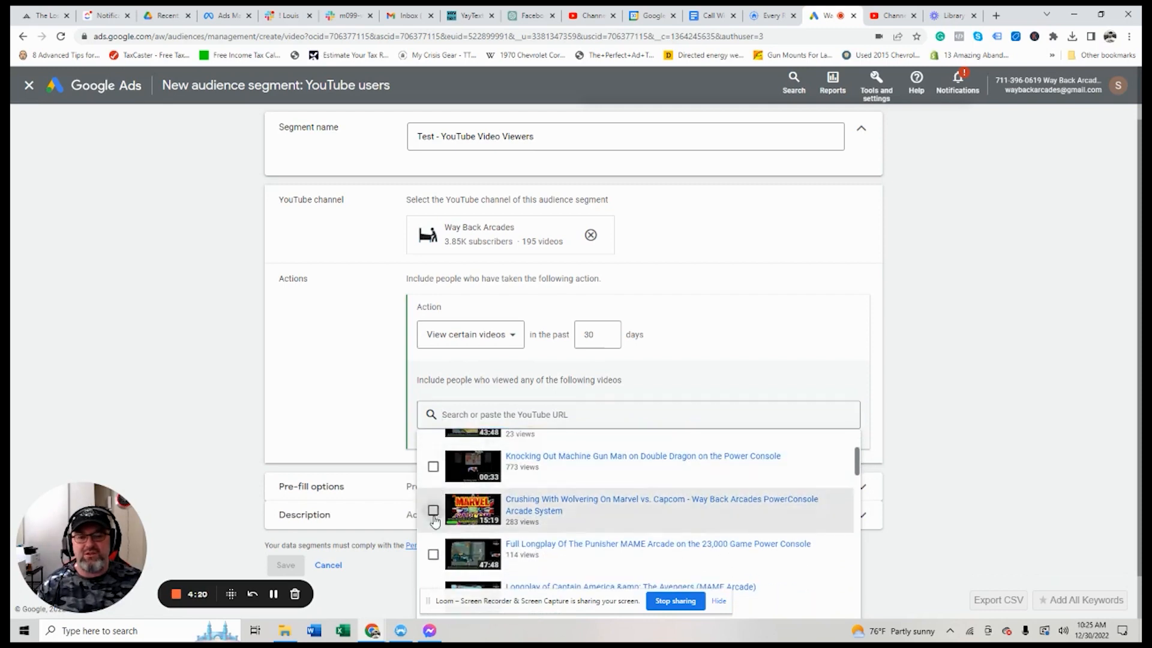
{"action": "left_click", "coordinate": [434, 529]}
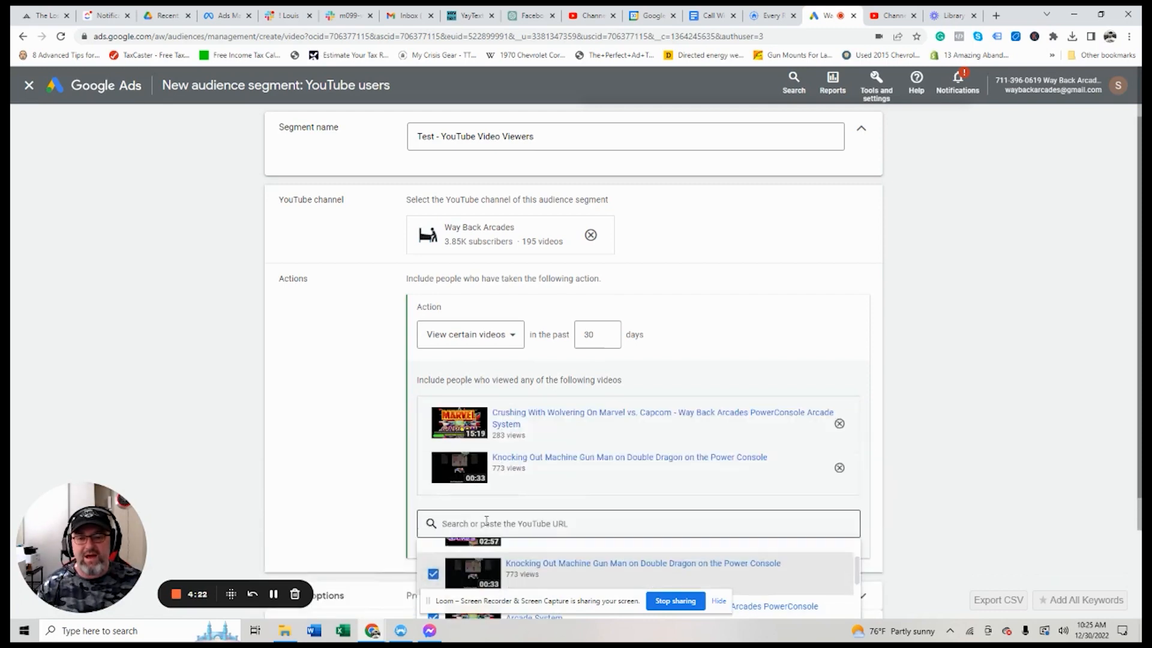
{"action": "left_click", "coordinate": [966, 525]}
{"action": "scroll", "coordinate": [969, 497], "scroll_direction": "down", "scroll_amount": 1}
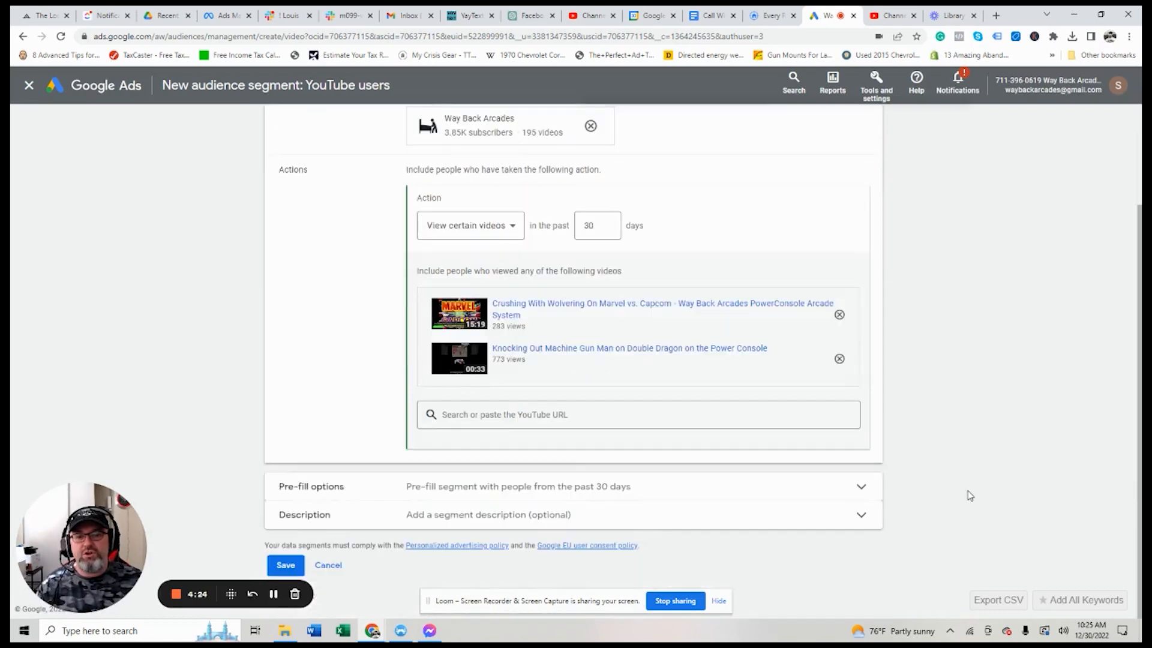
- Check the 30-day lookback and pre-fill options, then close the unsaved segment form
{"action": "left_click", "coordinate": [591, 224]}
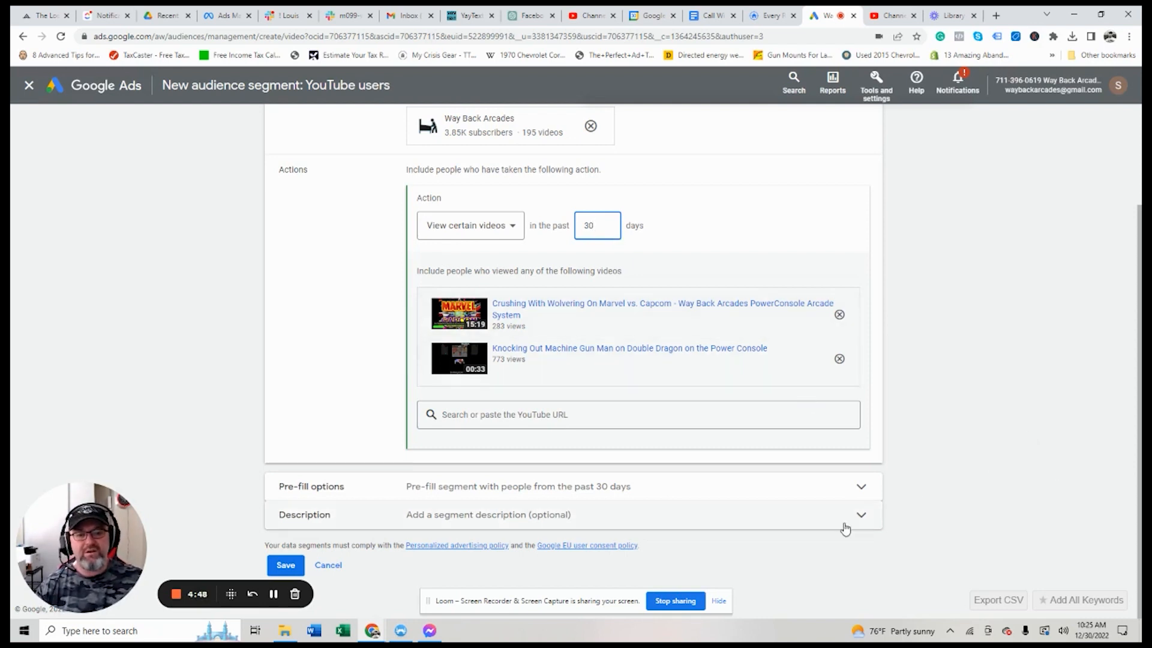
{"action": "left_click", "coordinate": [860, 490]}
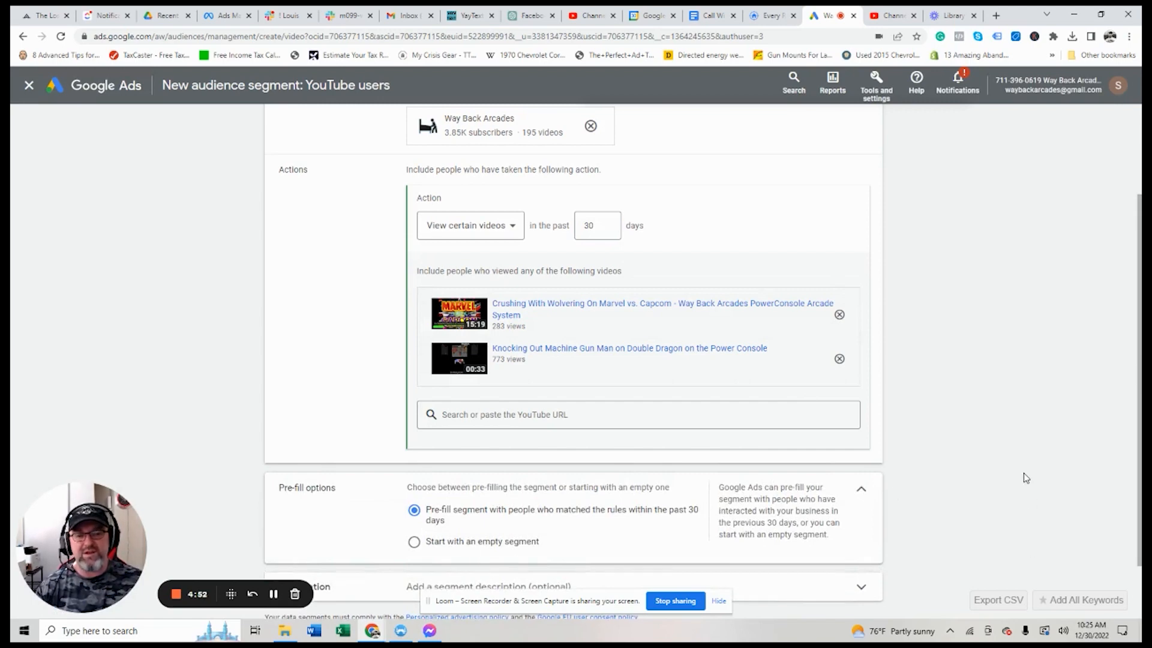
{"action": "scroll", "coordinate": [998, 463], "scroll_direction": "up", "scroll_amount": 2}
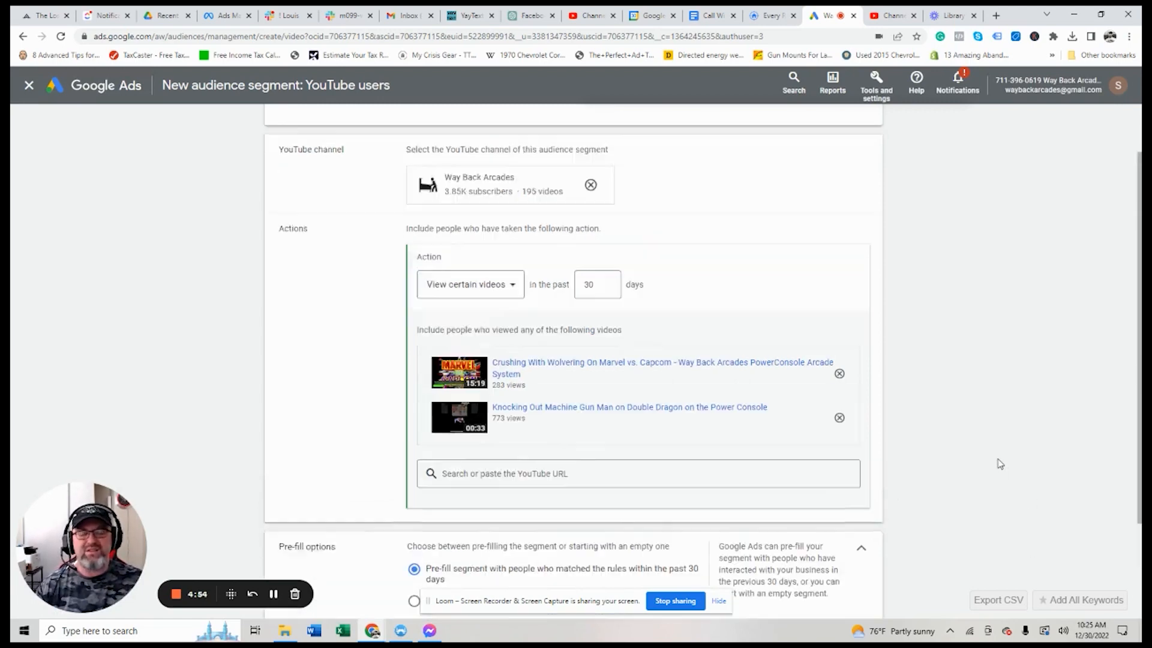
{"action": "left_click", "coordinate": [30, 84]}
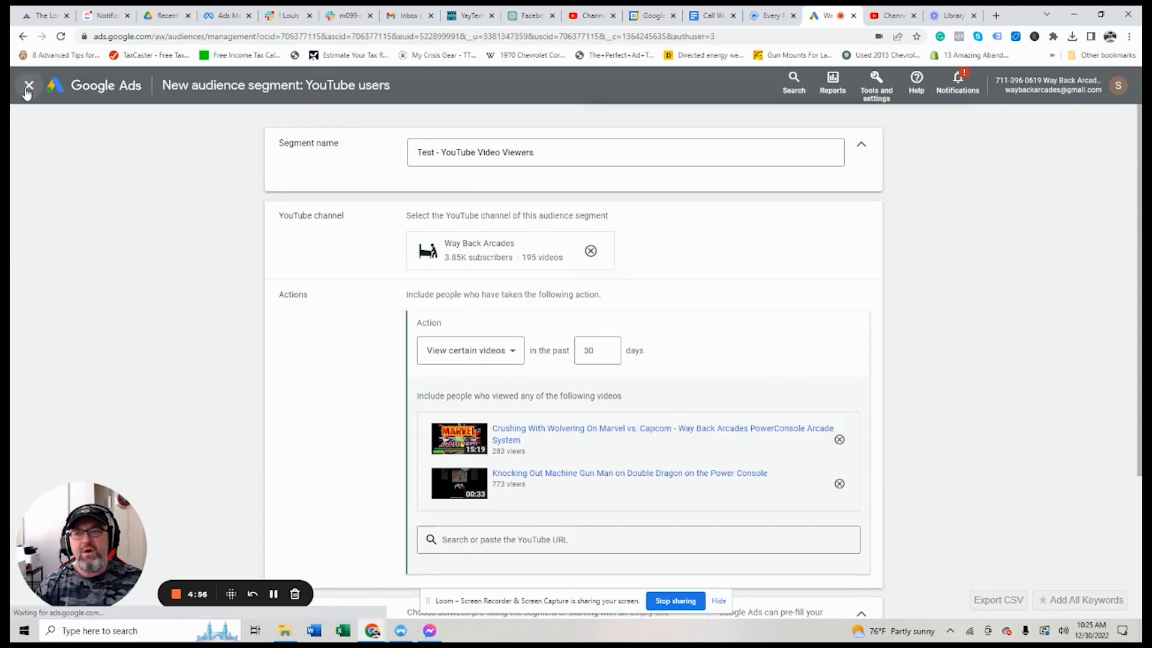
- List the retargeting campaign's ads with results for This month, Dec 1 – 30, 2022
{"action": "left_click", "coordinate": [29, 85]}
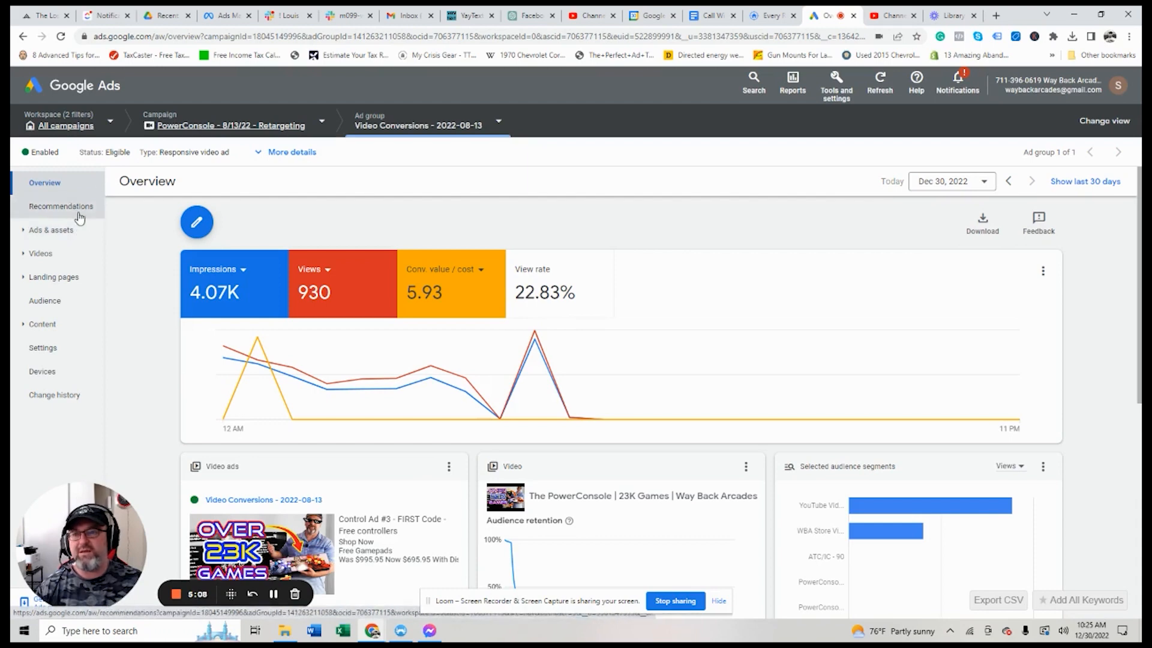
{"action": "left_click", "coordinate": [80, 232]}
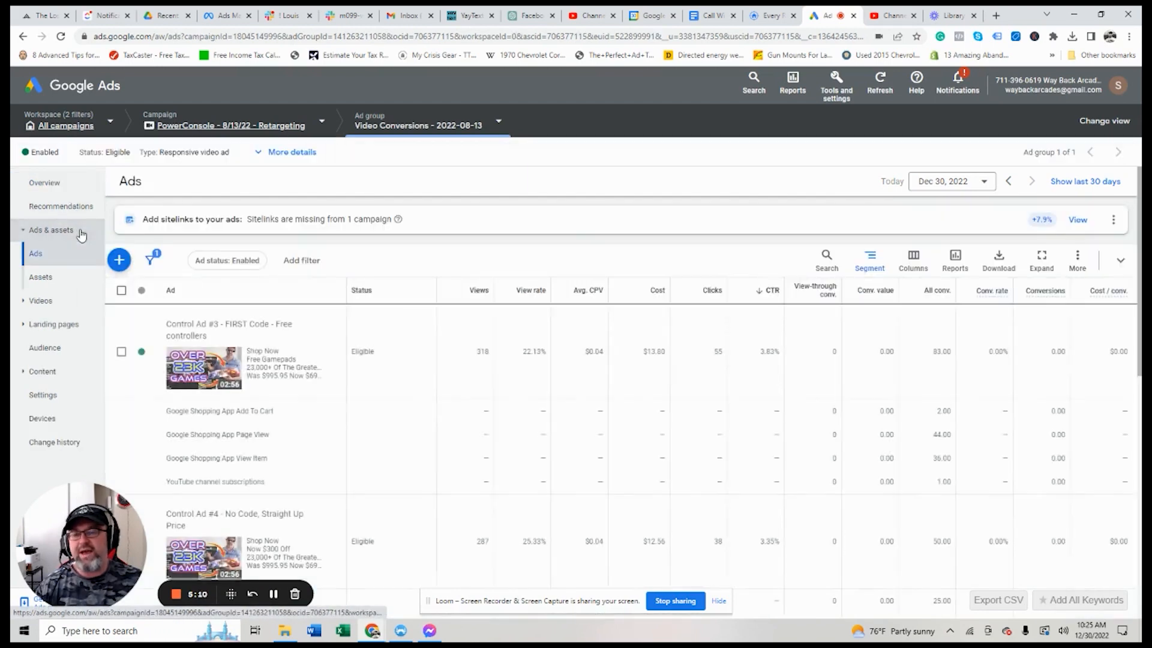
{"action": "left_click", "coordinate": [946, 184]}
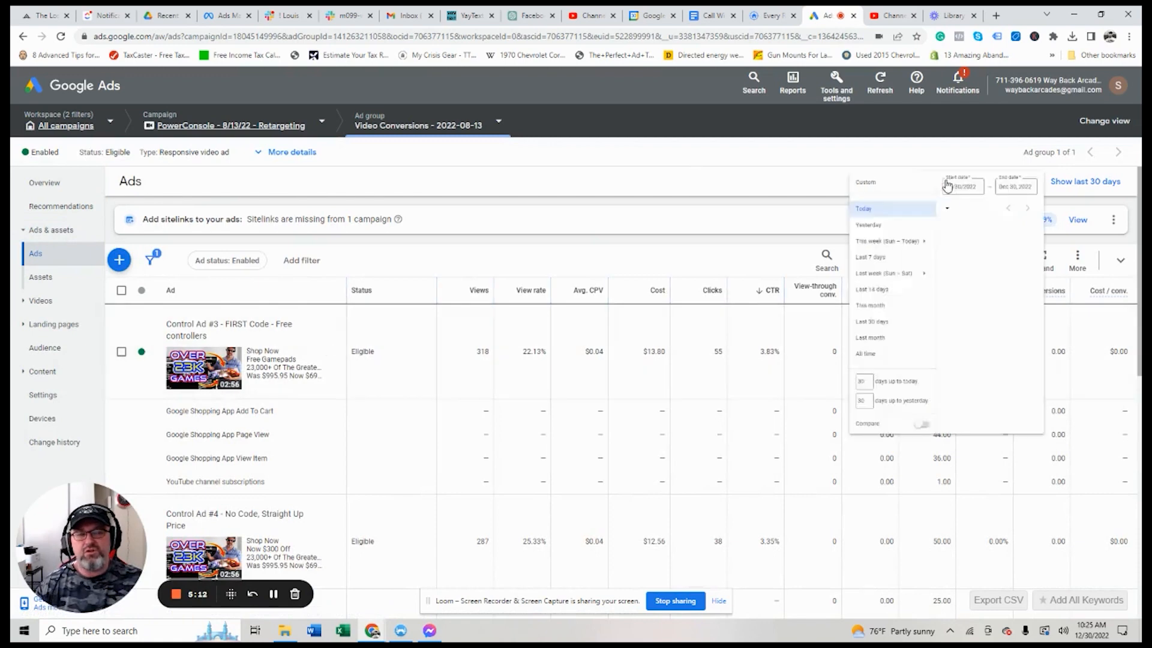
{"action": "left_click", "coordinate": [808, 370]}
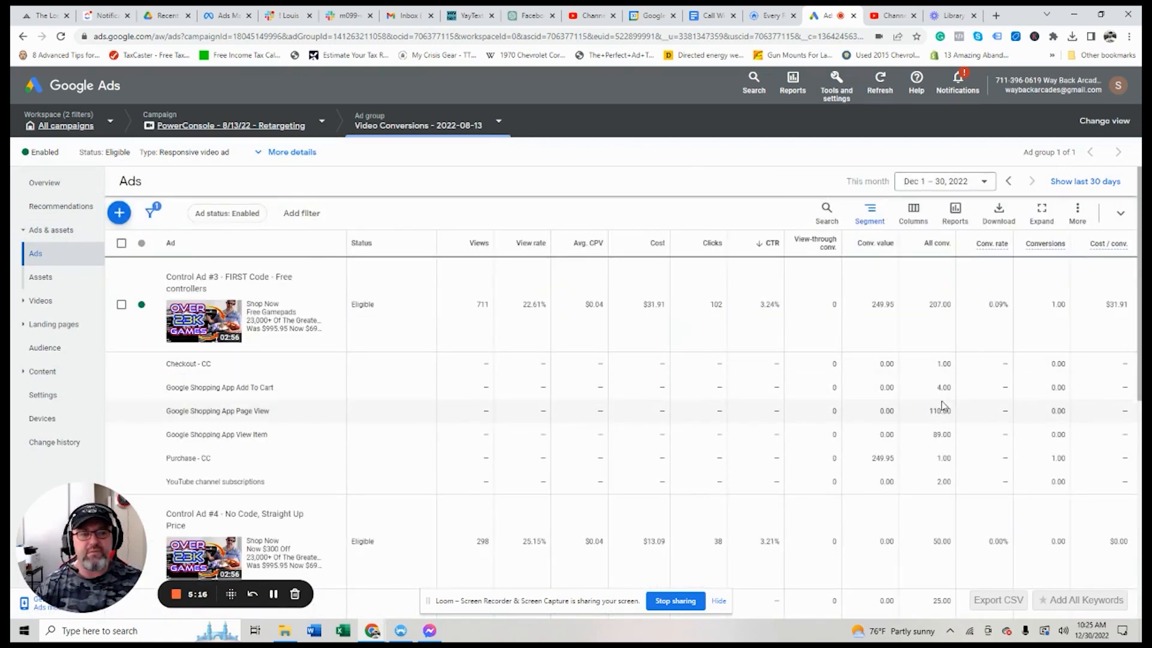
{"action": "mouse_move", "coordinate": [1098, 315]}
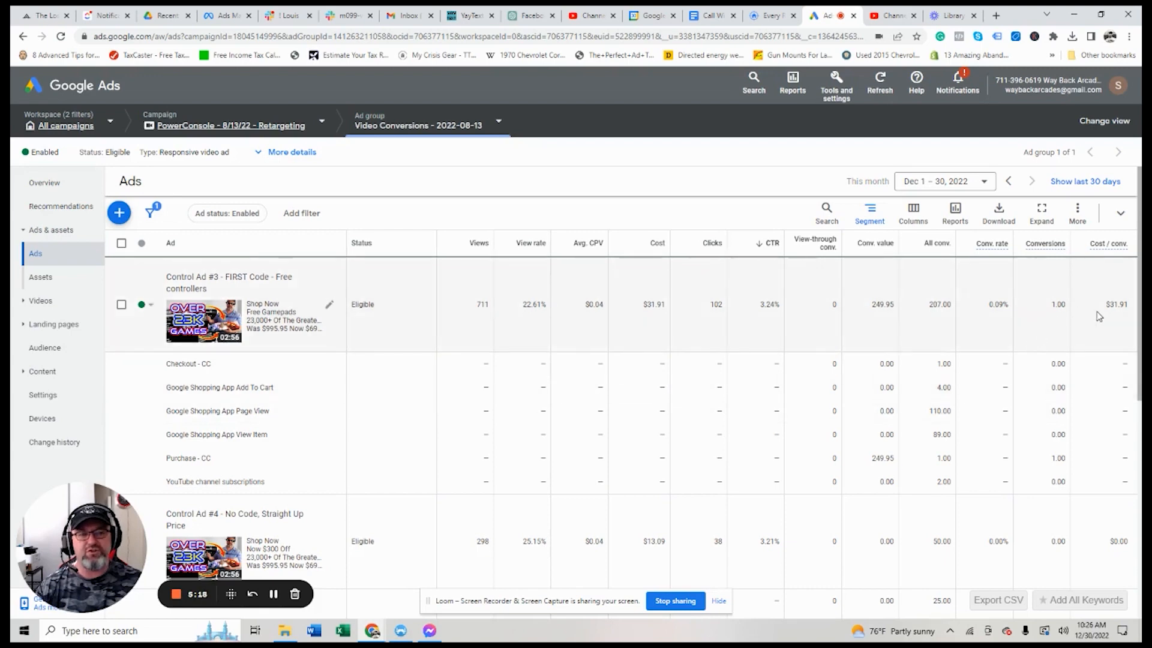
{"action": "scroll", "coordinate": [1097, 316], "scroll_direction": "down", "scroll_amount": 5}
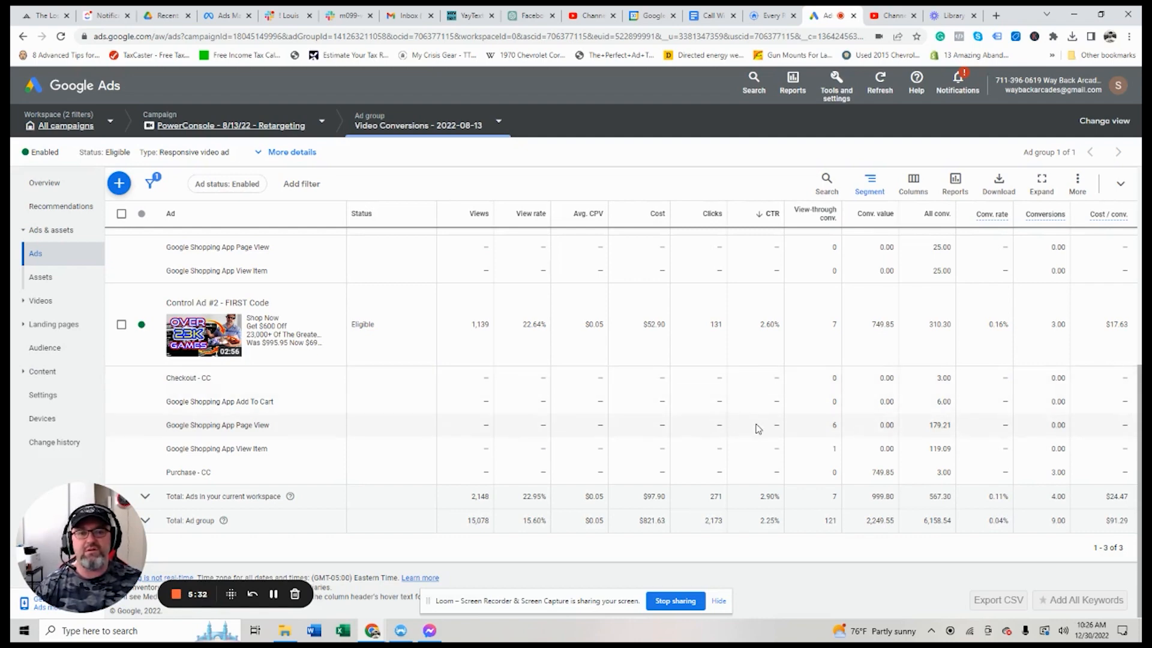
{"action": "scroll", "coordinate": [755, 428], "scroll_direction": "up", "scroll_amount": 1}
{"action": "scroll", "coordinate": [761, 432], "scroll_direction": "up", "scroll_amount": 1}
{"action": "scroll", "coordinate": [765, 434], "scroll_direction": "up", "scroll_amount": 2}
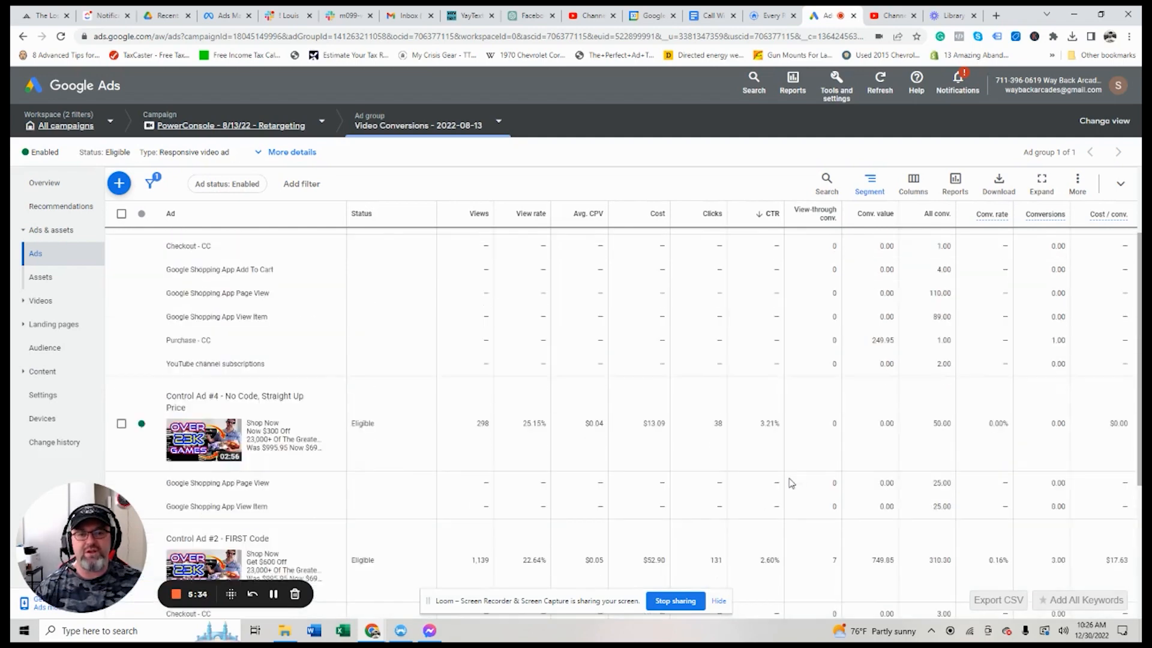
{"action": "scroll", "coordinate": [766, 434], "scroll_direction": "up", "scroll_amount": 2}
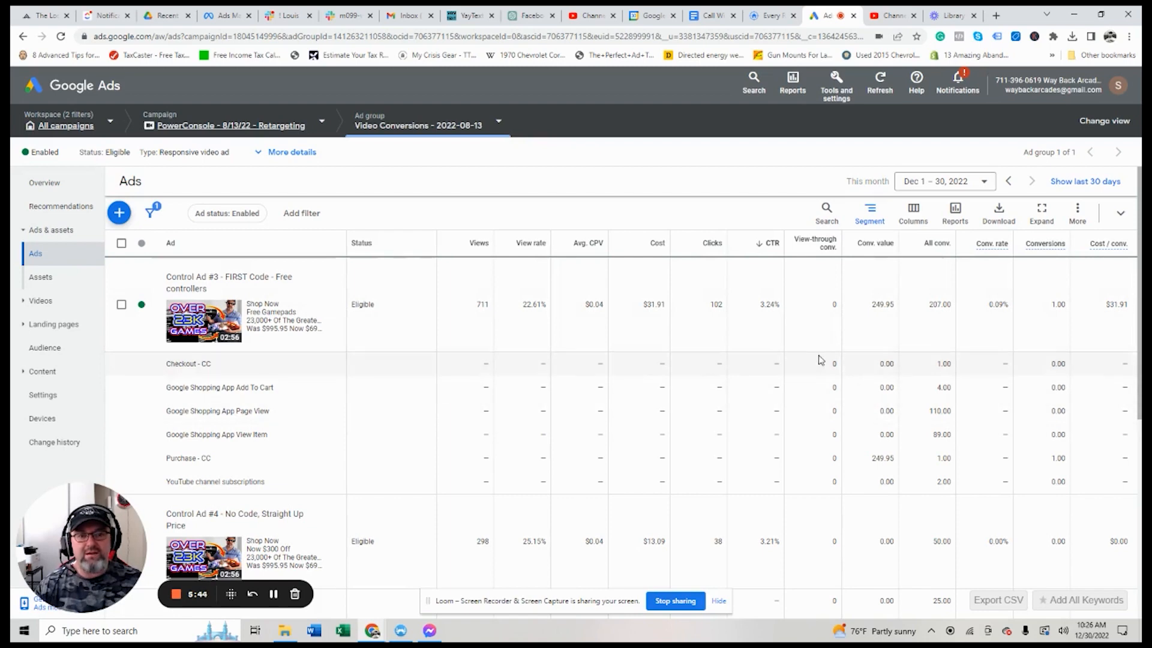
{"action": "mouse_move", "coordinate": [724, 345]}
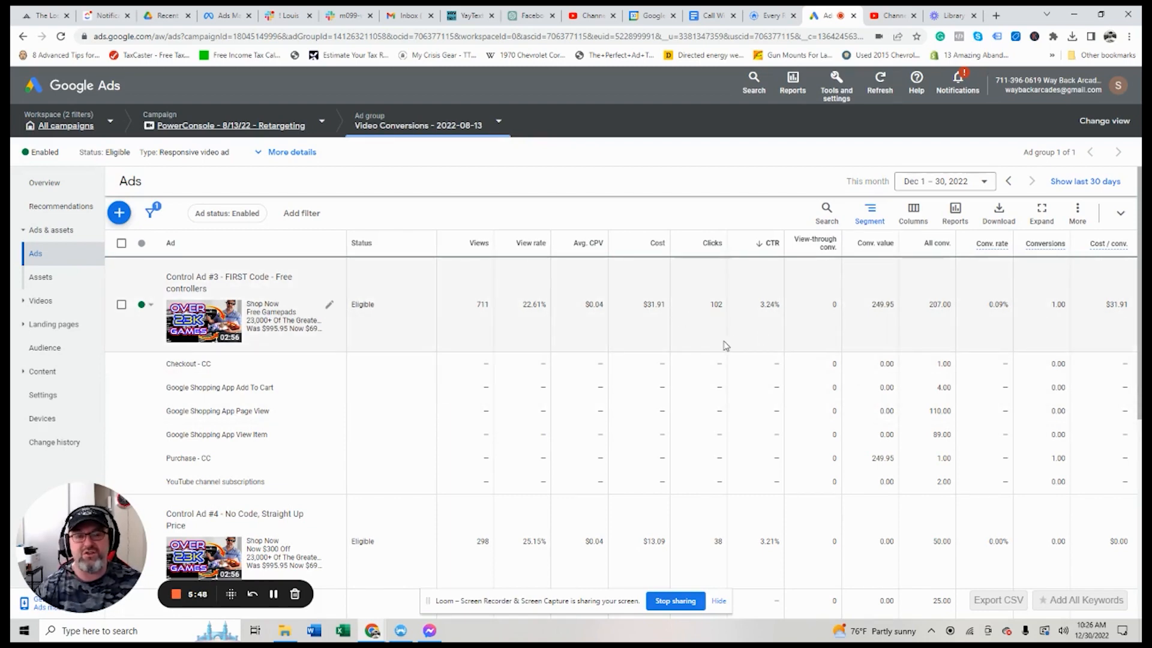
{"action": "scroll", "coordinate": [740, 354], "scroll_direction": "down", "scroll_amount": 2}
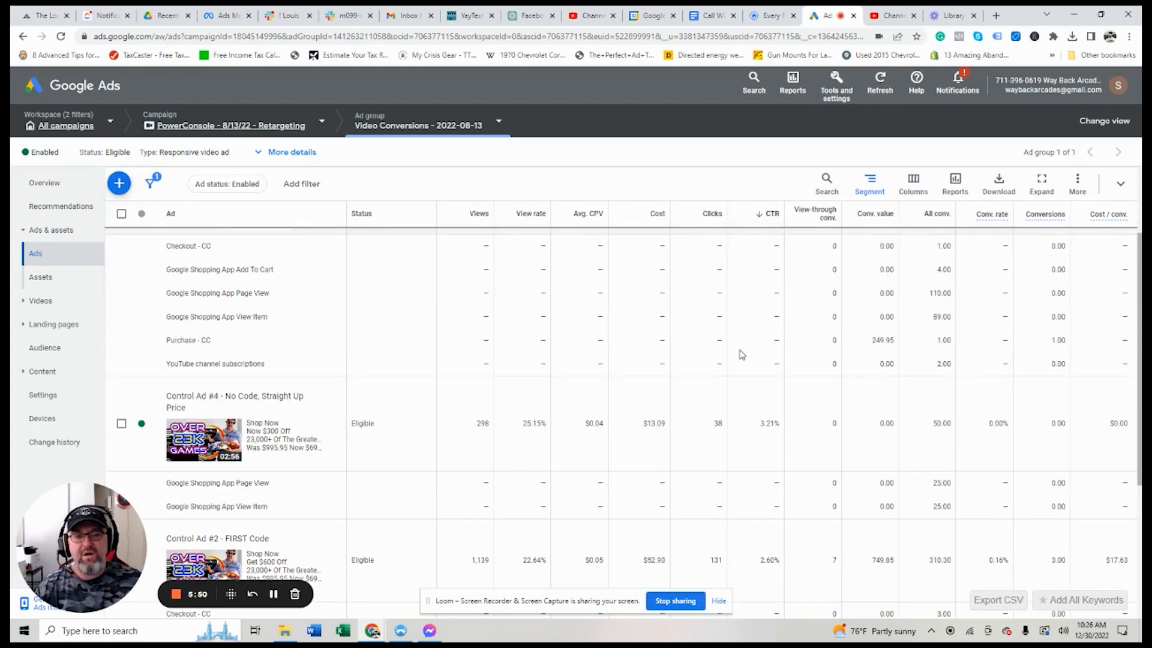